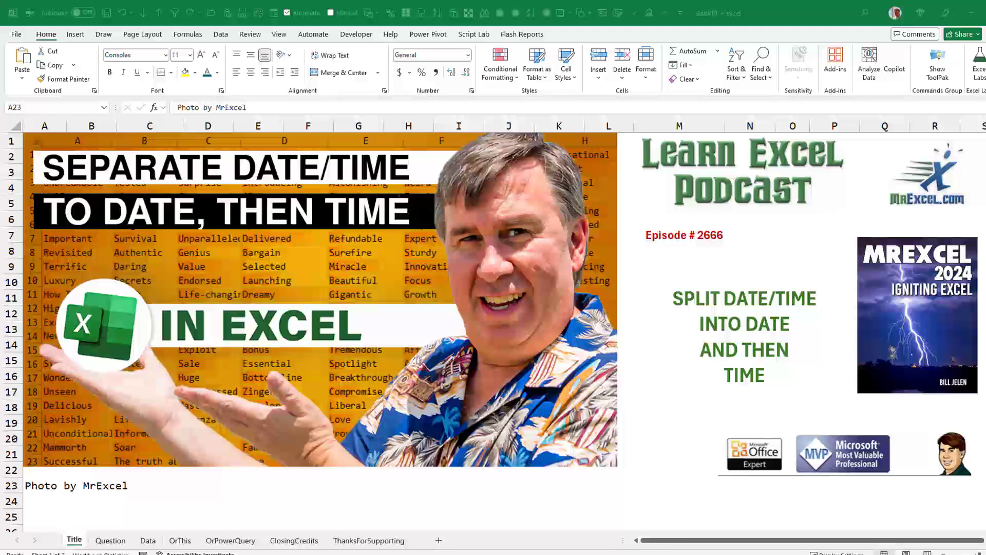
# Step: Open the Question sheet tab with the Date/Class/Total data and interview questions
pyautogui.click(118, 541)
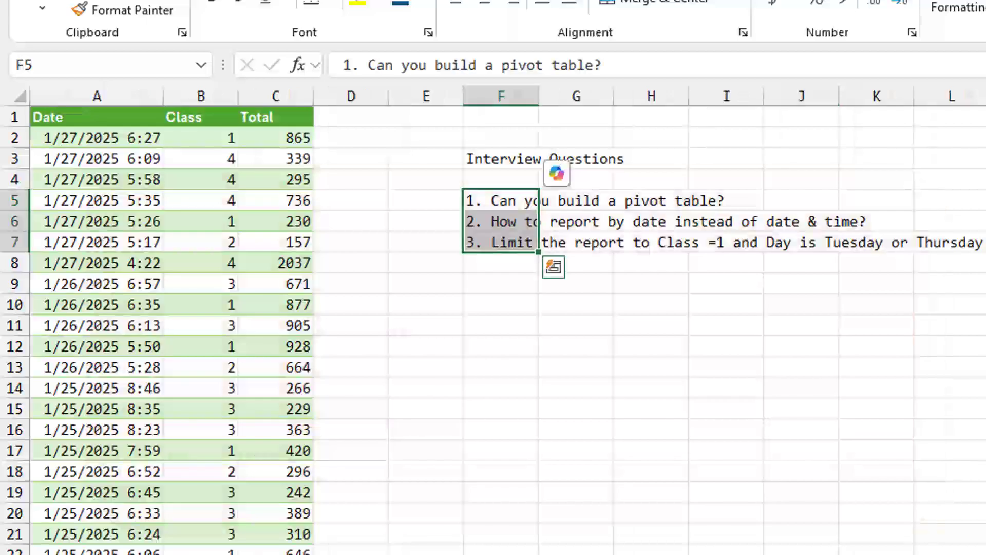
pyautogui.click(504, 221)
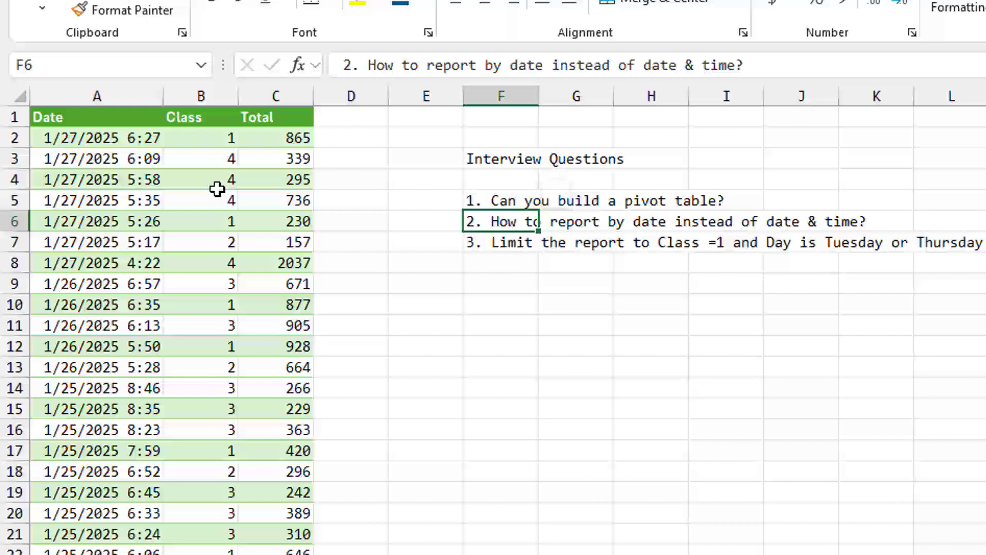
pyautogui.click(133, 139)
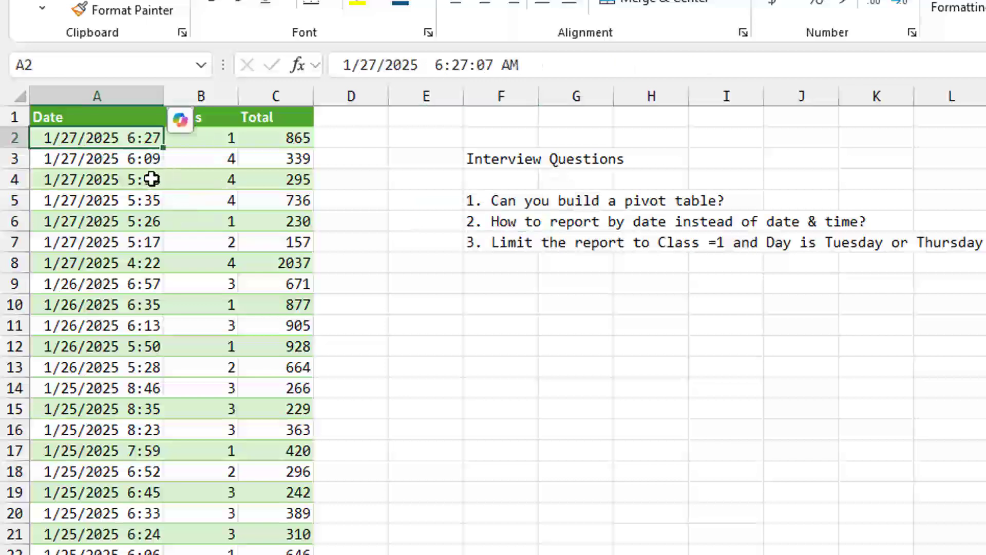
pyautogui.hotkey('ctrl', '`')
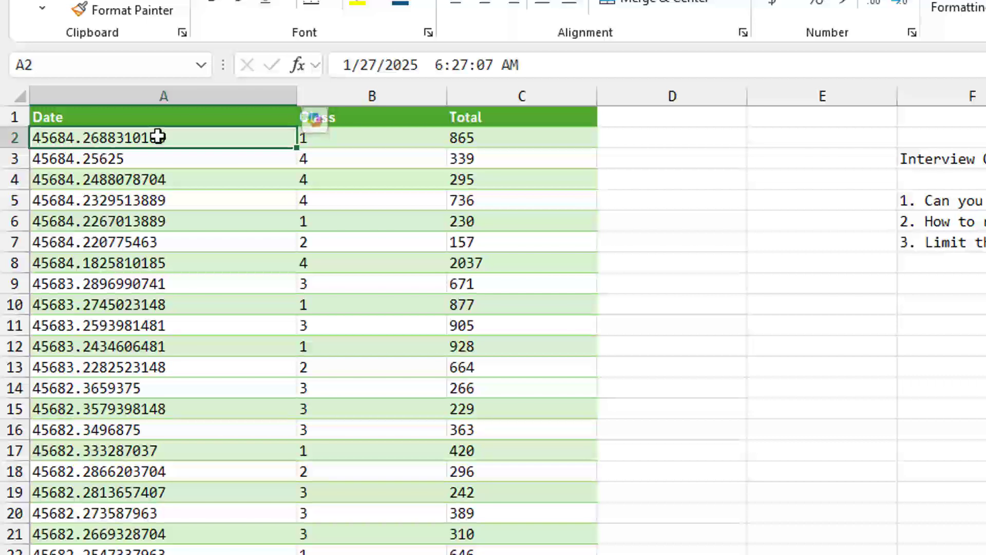
pyautogui.hotkey('ctrl', 'z')
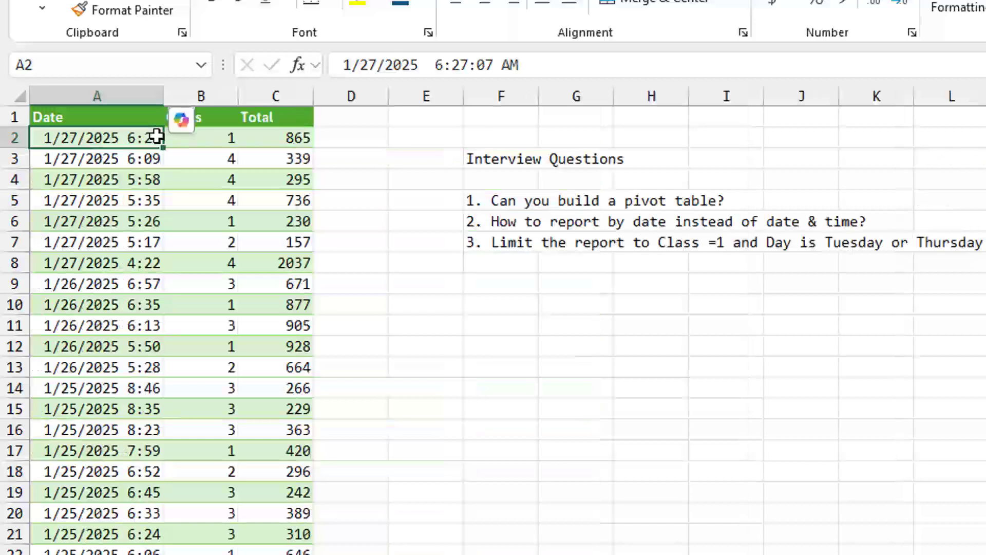
# Step: Put a Date header in D1 and =INT(A2) in D2, formatted as Short Date (1/27/2025)
pyautogui.click(333, 114)
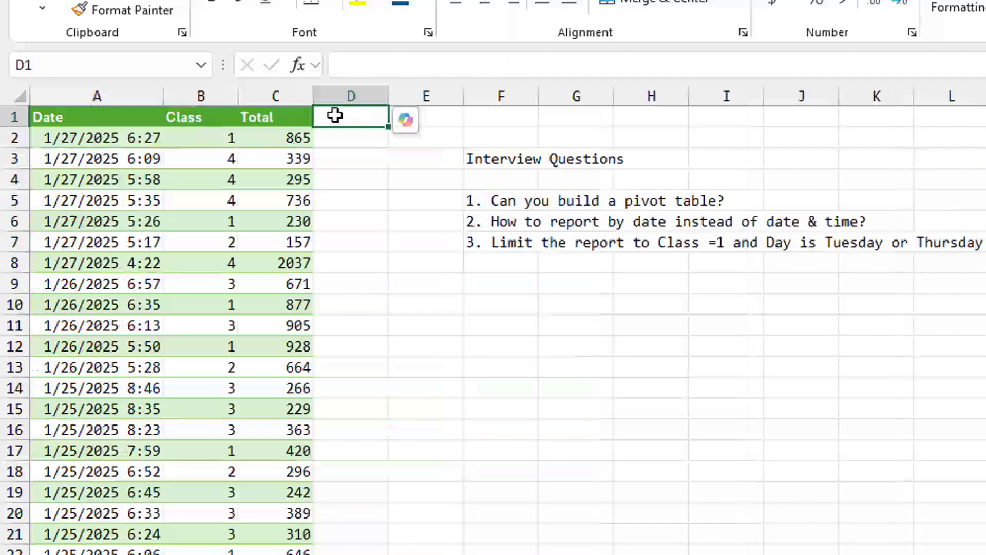
pyautogui.write('Date')
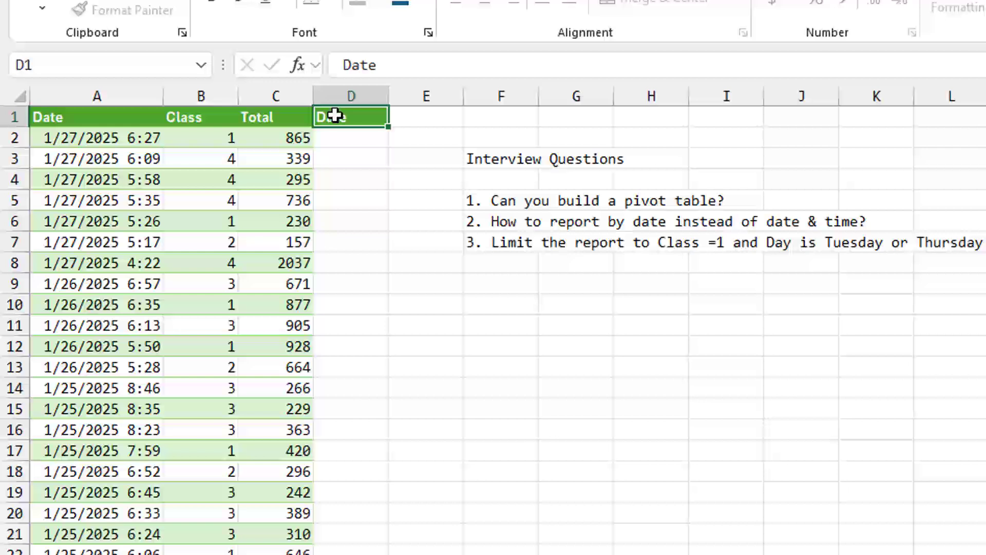
pyautogui.press('Return')
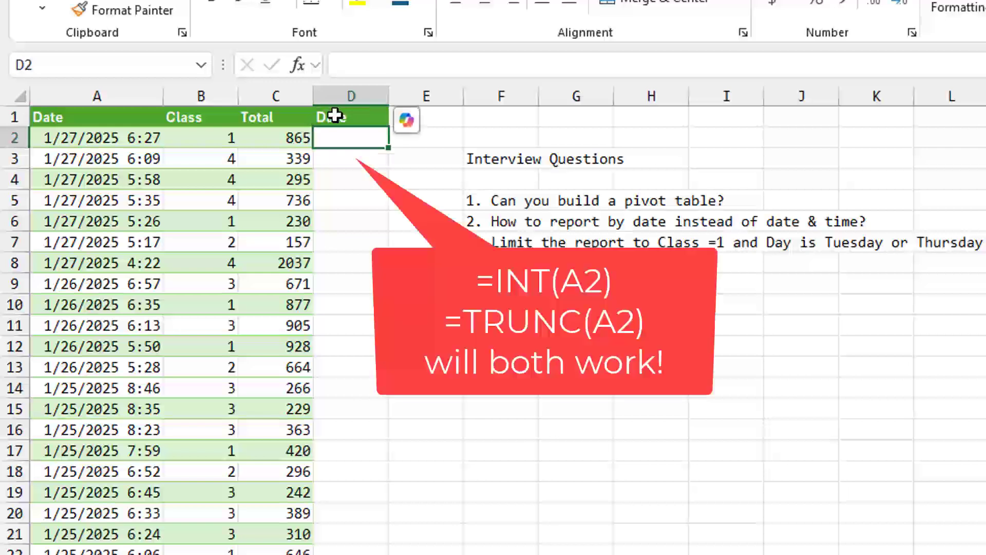
pyautogui.write('=INT')
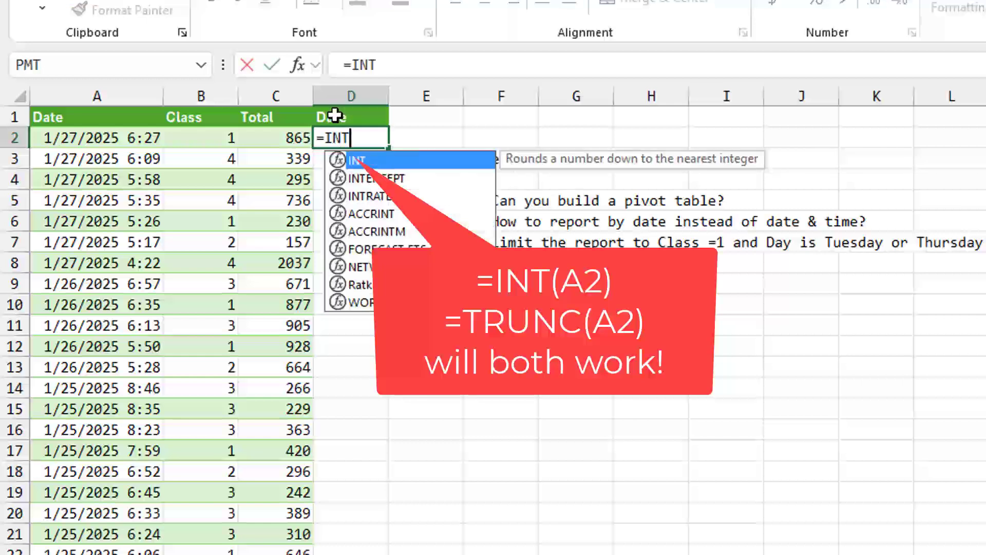
pyautogui.write('(')
pyautogui.press('Left')
pyautogui.press('Left')
pyautogui.press('Left')
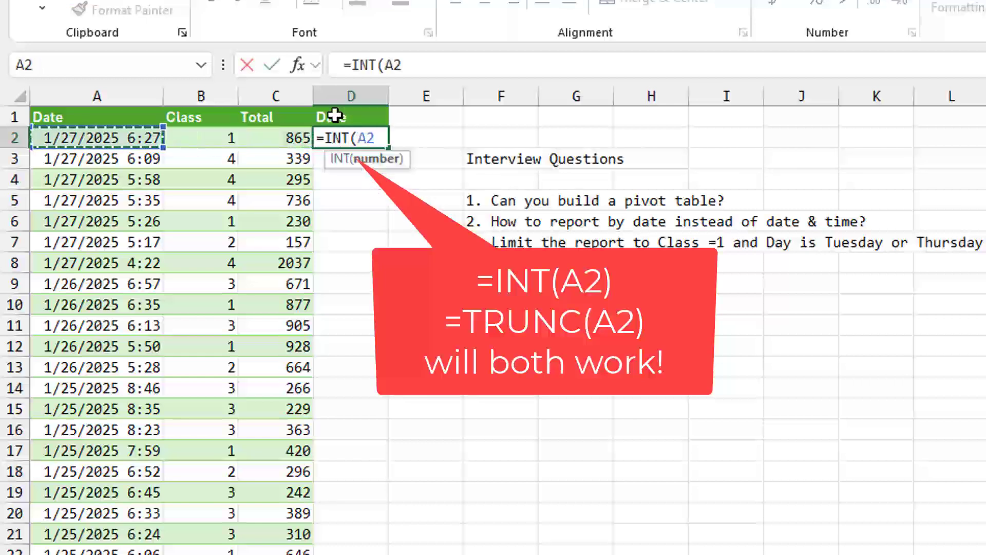
pyautogui.write(')')
pyautogui.press('Return')
pyautogui.press('Up')
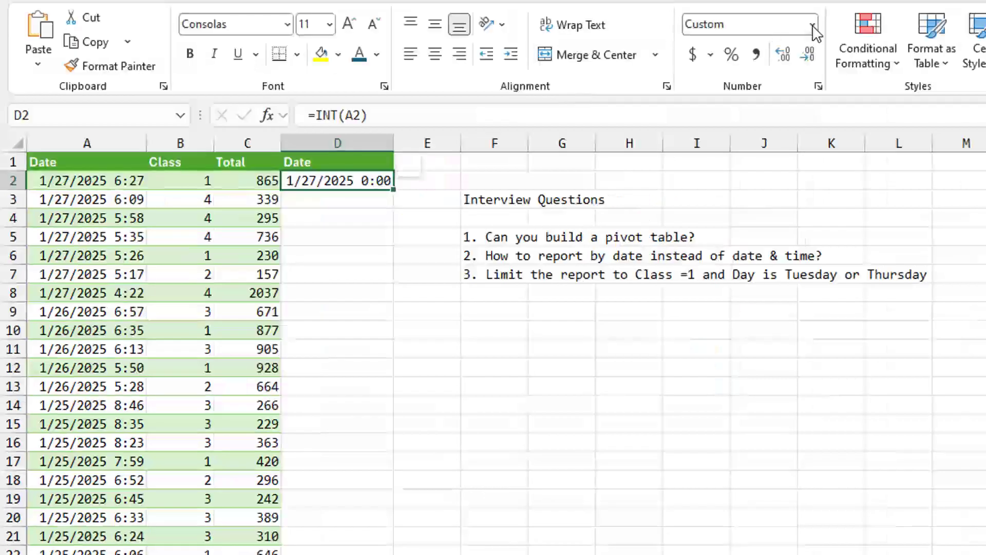
pyautogui.click(811, 24)
pyautogui.click(776, 248)
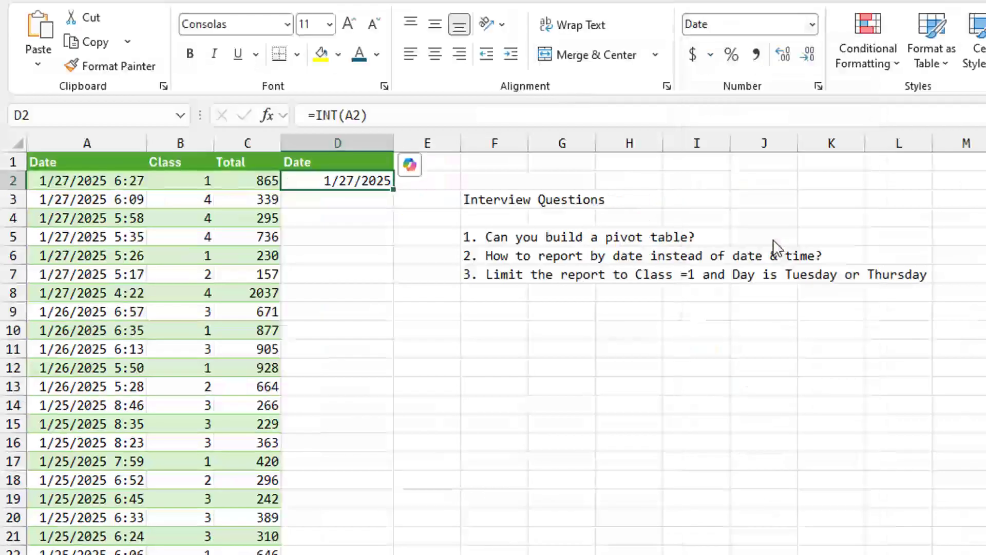
# Step: Add a Time header in E1 with the formula =A2-D2 in E2
pyautogui.click(434, 164)
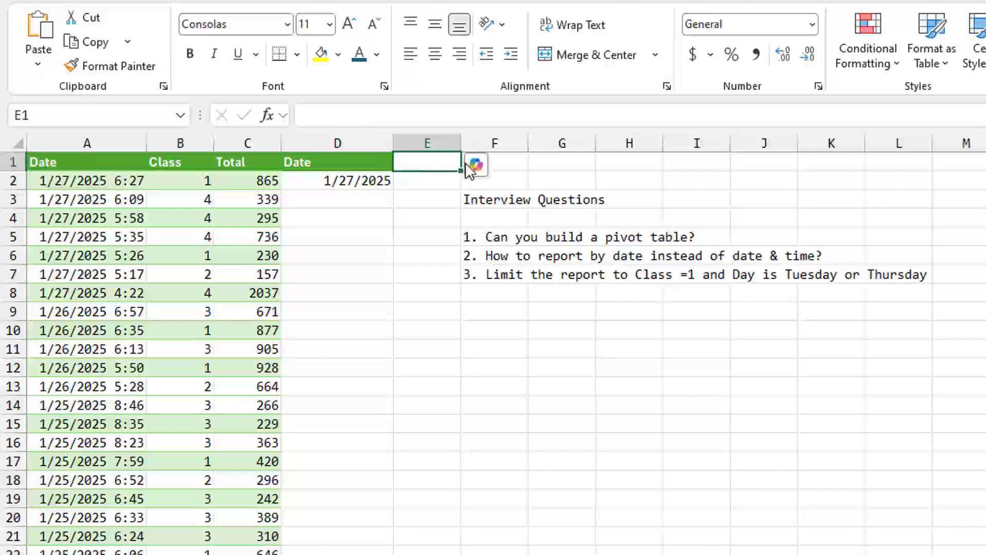
pyautogui.write('Time')
pyautogui.press('Return')
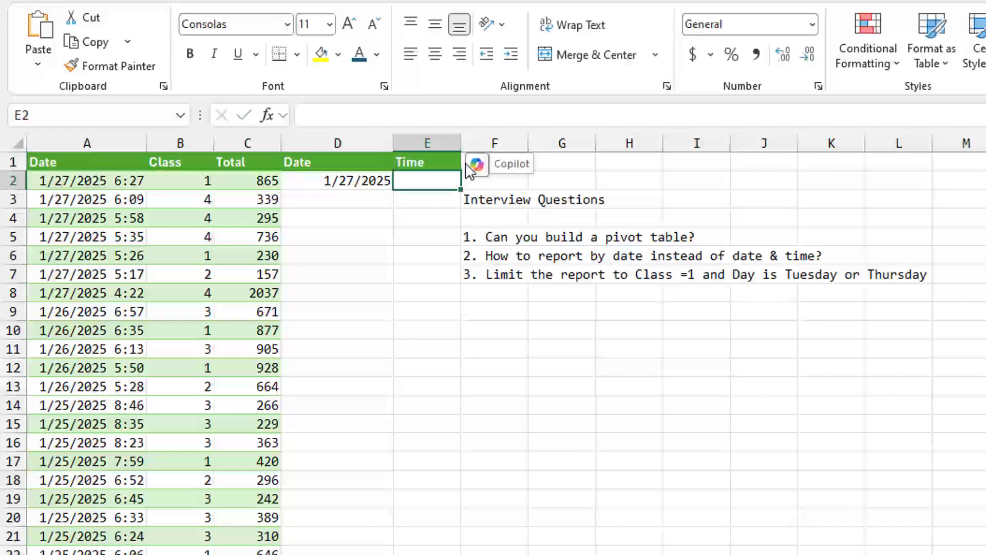
pyautogui.write('=')
pyautogui.press('Left')
pyautogui.press('Left')
pyautogui.press('Left')
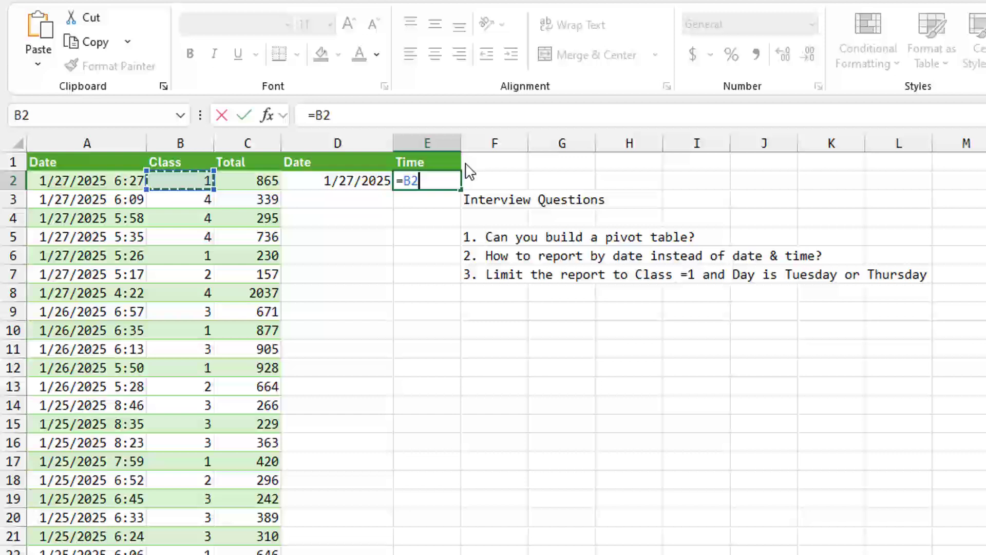
pyautogui.press('Left')
pyautogui.write('-')
pyautogui.press('Left')
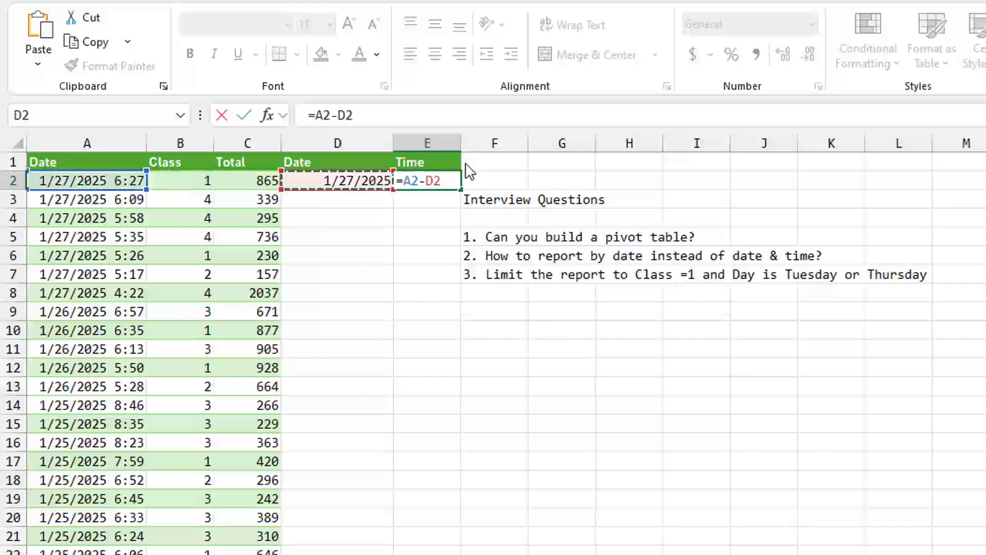
pyautogui.press('Return')
pyautogui.press('Up')
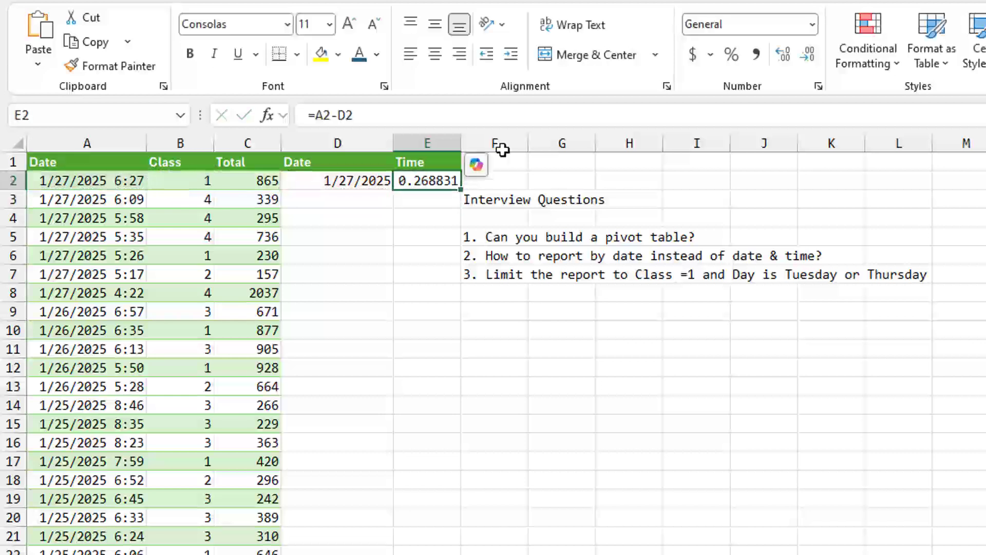
# Step: Format E2 as Time and fill the D2:E2 formulas down the table
pyautogui.click(812, 27)
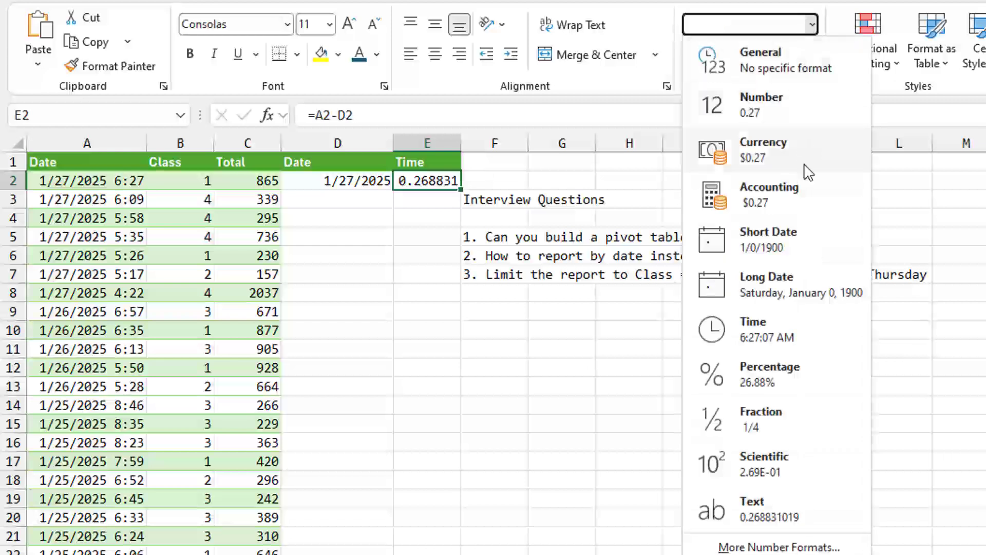
pyautogui.click(779, 332)
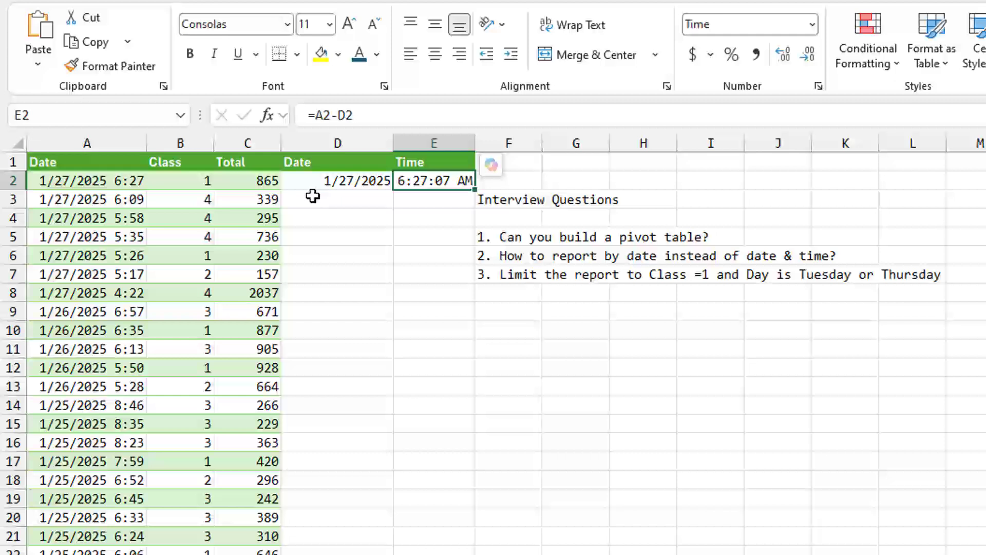
pyautogui.moveTo(349, 183); pyautogui.dragTo(412, 183)
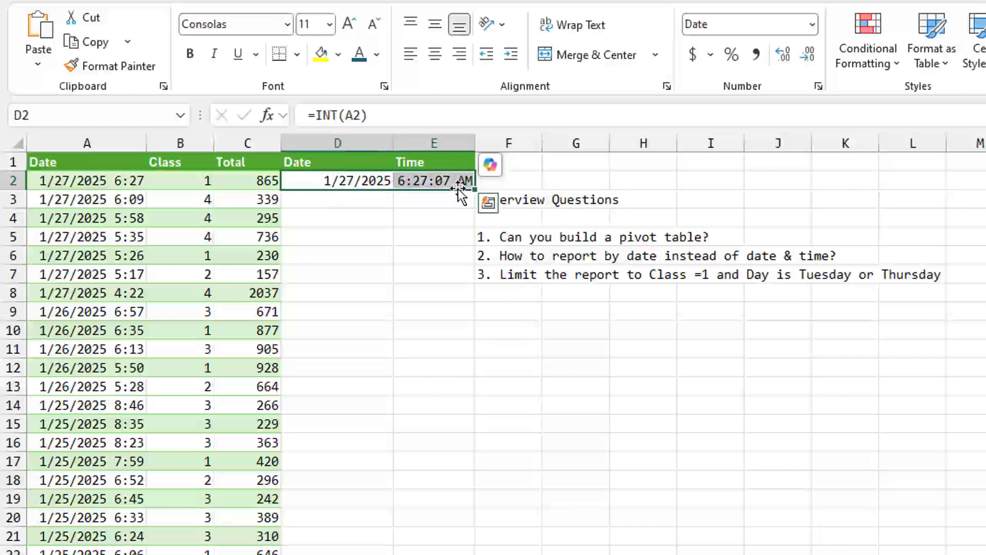
pyautogui.doubleClick(473, 190)
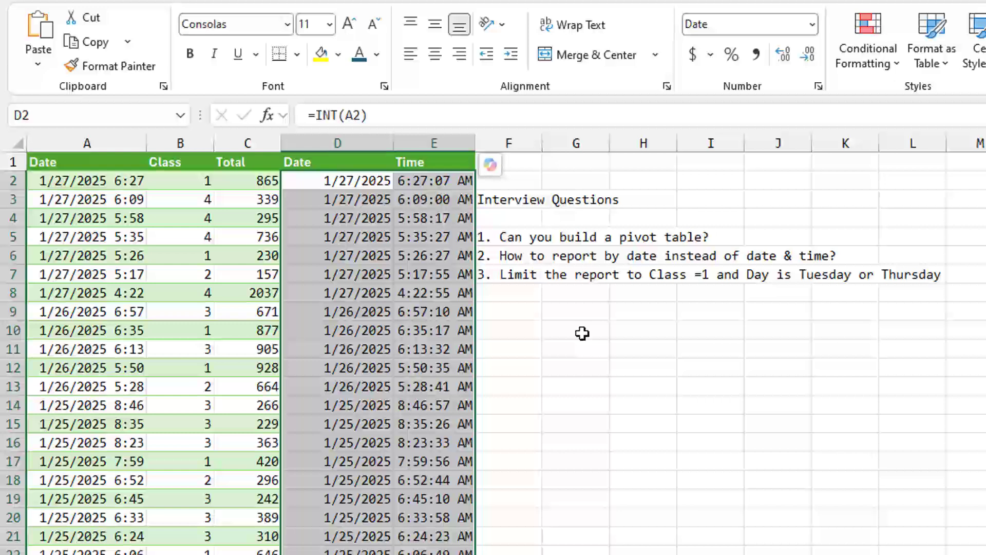
# Step: Insert a new column at F, then undo it
pyautogui.click(513, 237)
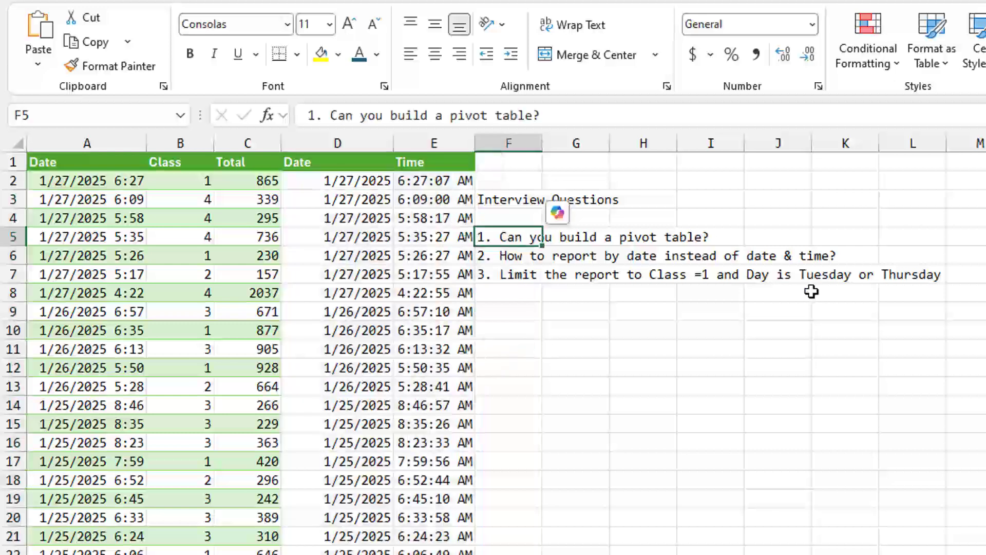
pyautogui.hotkey('ctrl', 'space')
pyautogui.hotkey('ctrl', 'shift', '+')
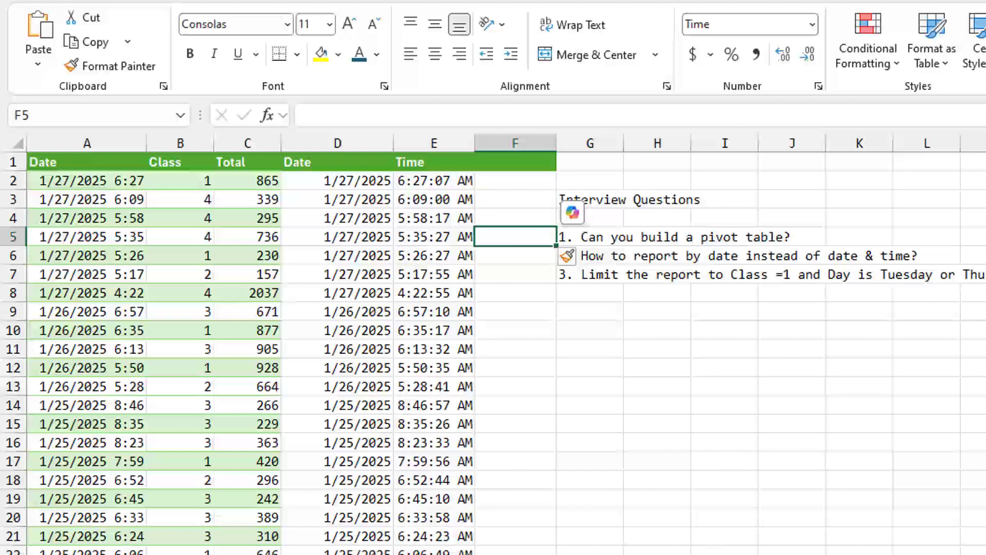
pyautogui.hotkey('ctrl', 'z')
pyautogui.hotkey('ctrl', 'z')
# Step: Create a pivot table on a new sheet with Date rows and summed Total values
pyautogui.click(202, 255)
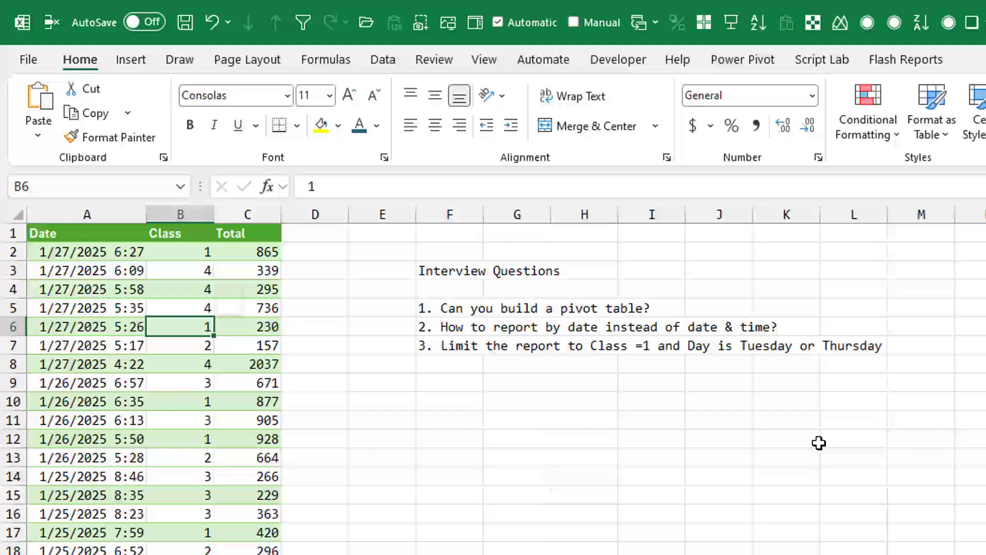
pyautogui.click(143, 61)
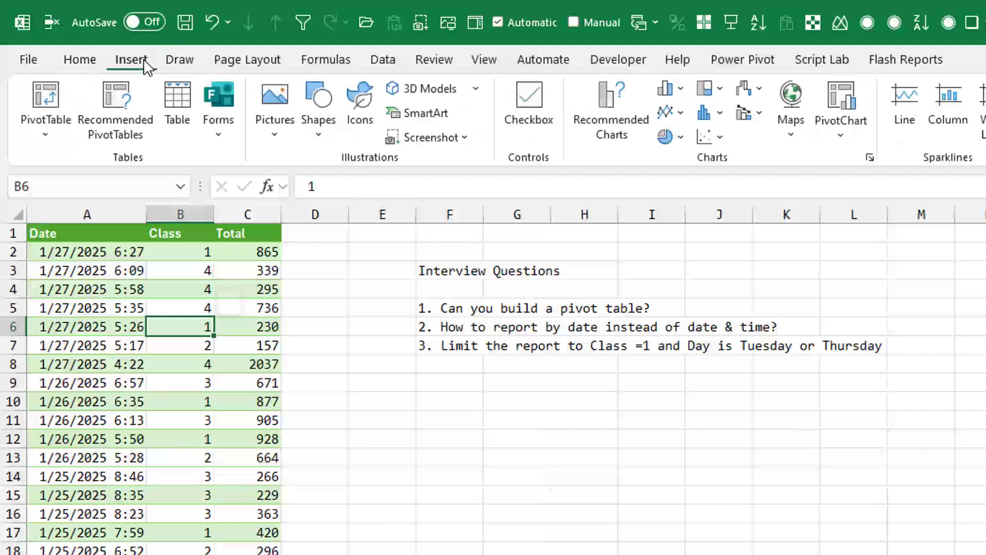
pyautogui.click(49, 95)
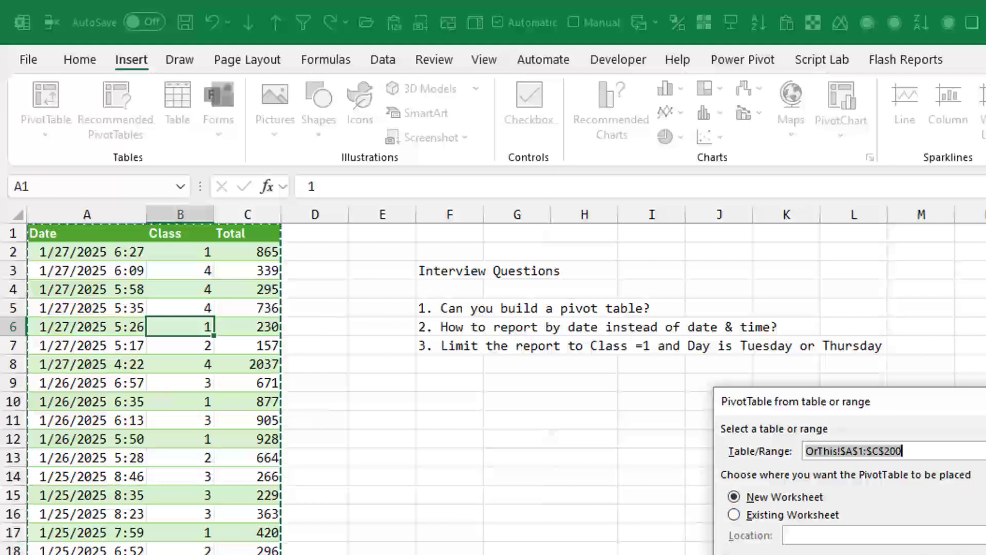
pyautogui.press('Return')
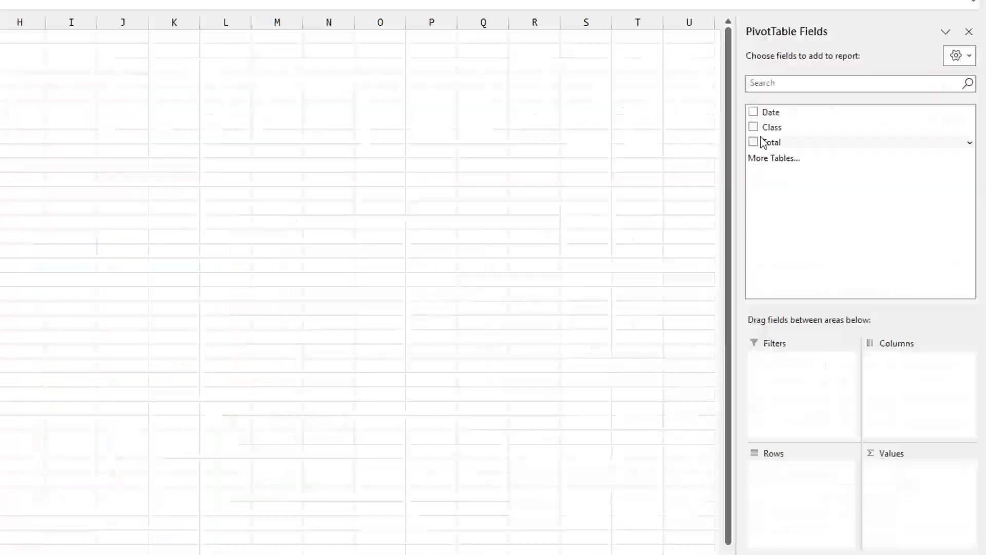
pyautogui.moveTo(771, 112); pyautogui.dragTo(785, 485)
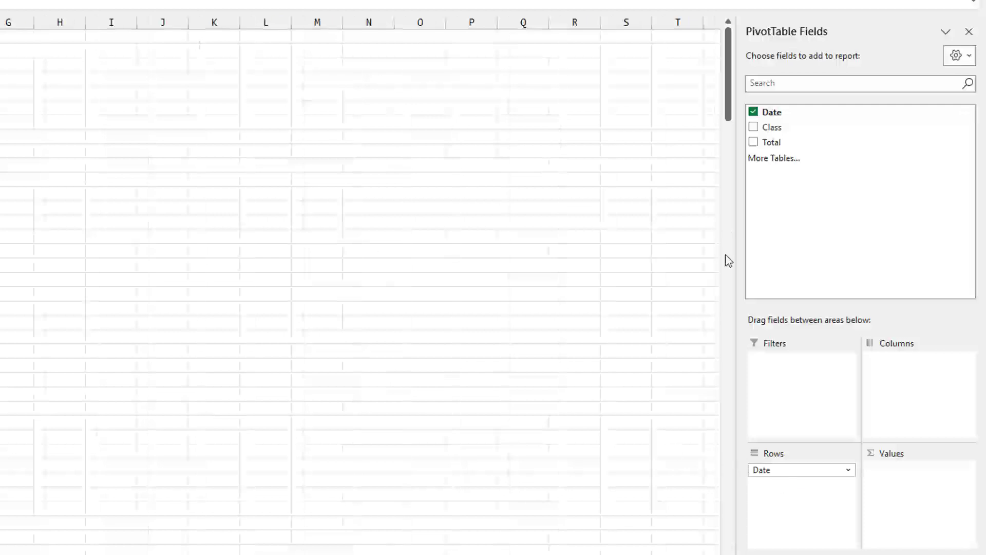
pyautogui.moveTo(772, 142); pyautogui.dragTo(911, 500)
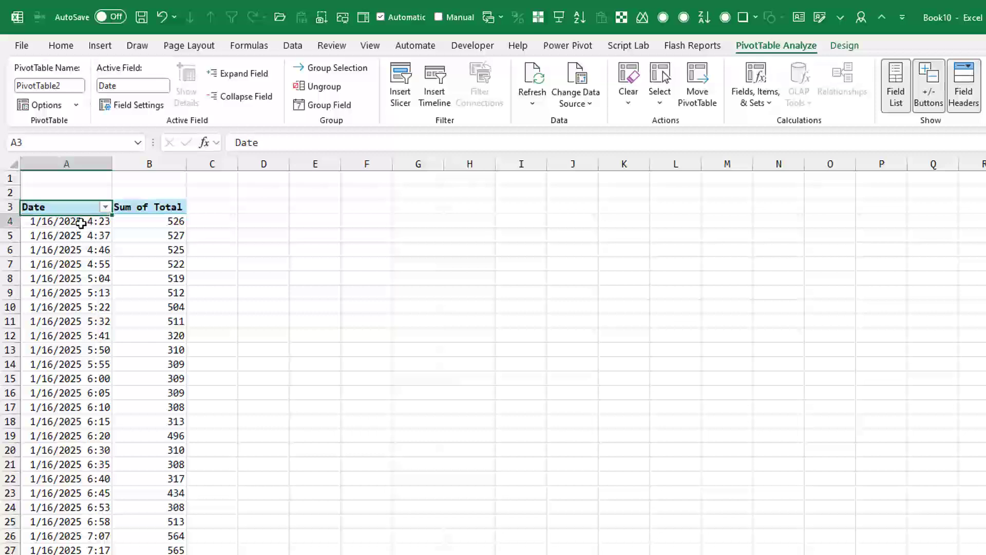
# Step: Group the pivot's Date field by Days only, with Months deselected
pyautogui.click(81, 223)
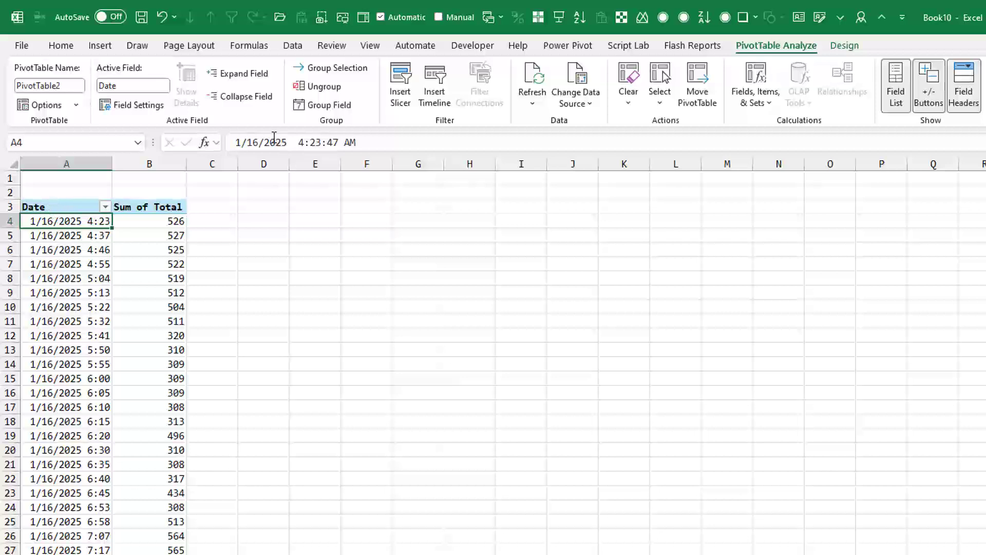
pyautogui.click(319, 105)
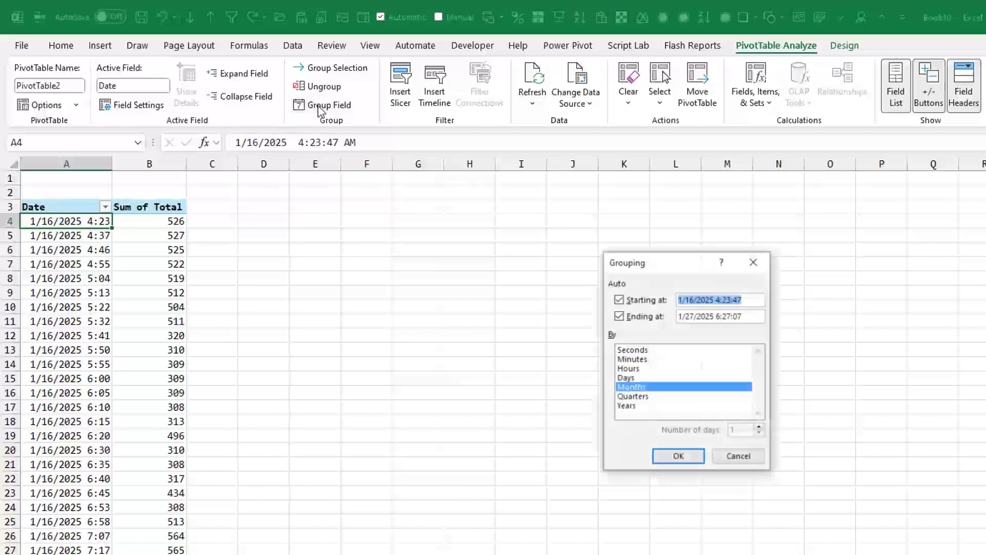
pyautogui.click(632, 378)
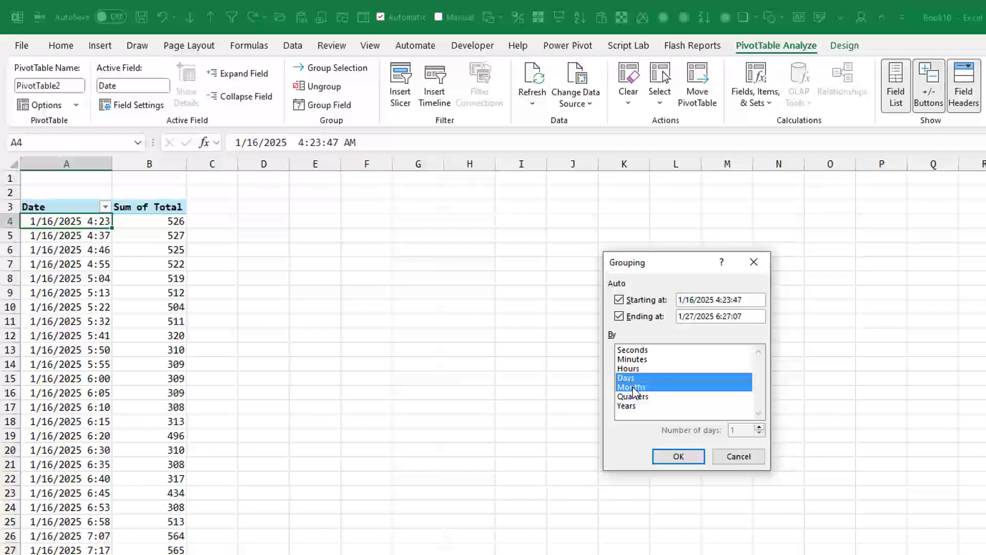
pyautogui.click(635, 388)
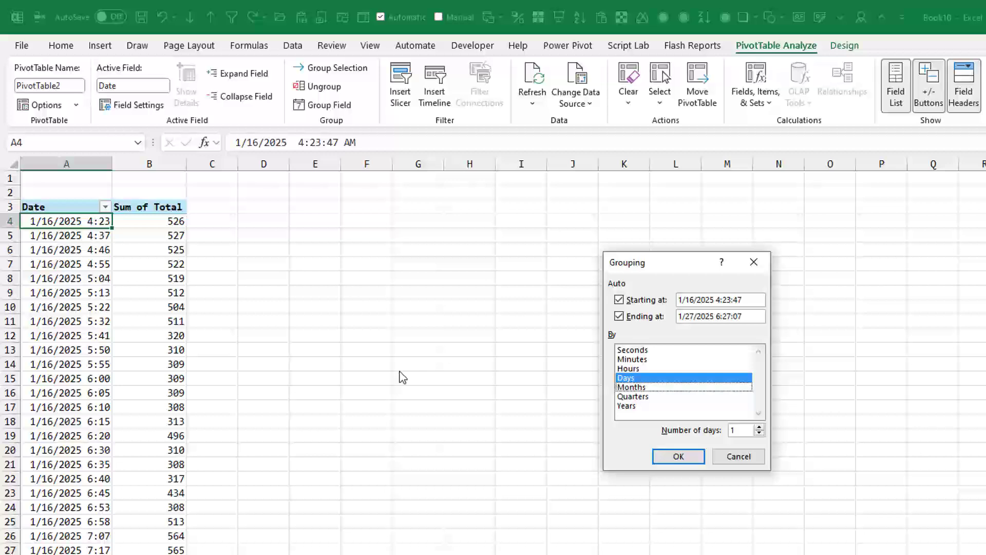
pyautogui.click(676, 461)
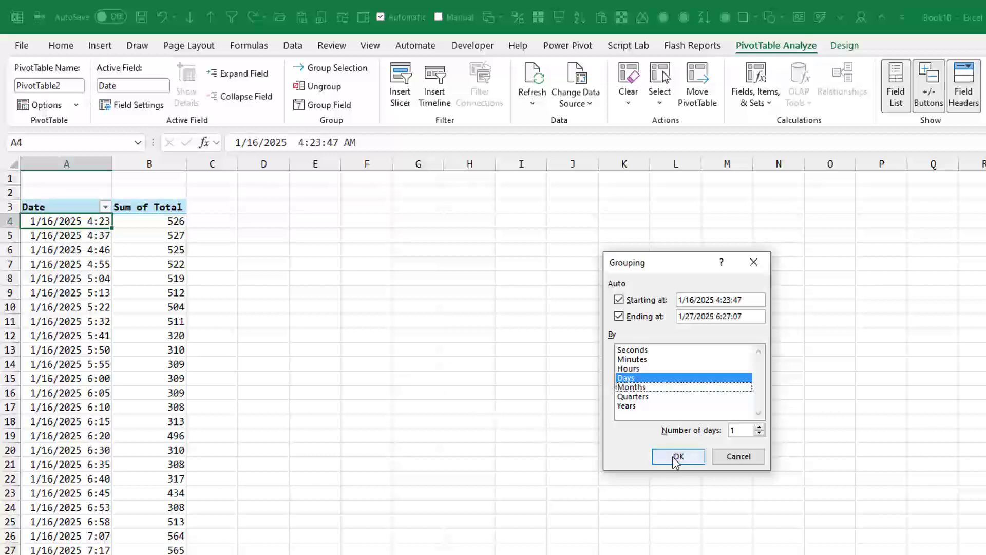
pyautogui.click(675, 457)
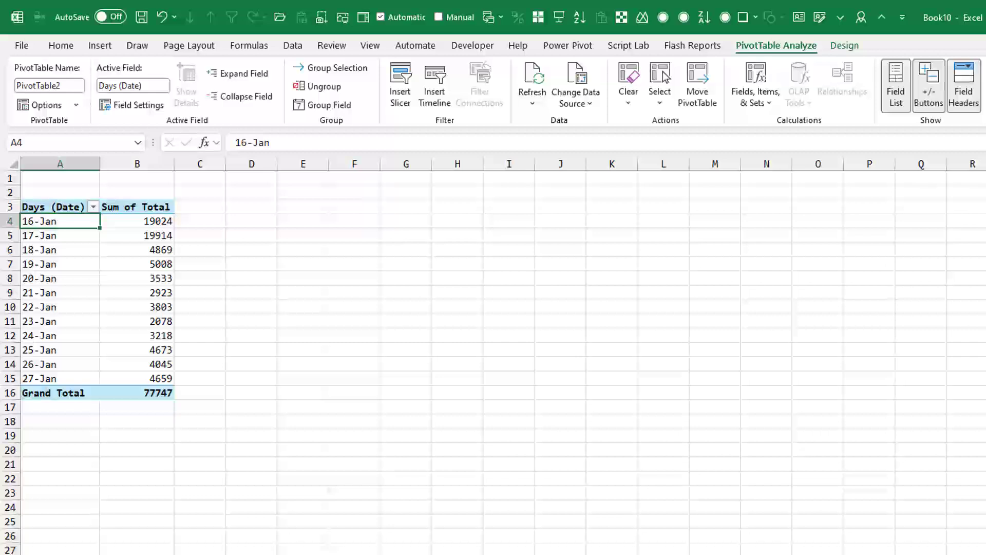
# Step: Convert the source data to table Table1 and load it into Power Query via From Table/Range
pyautogui.hotkey('ctrl', 'pagedown')
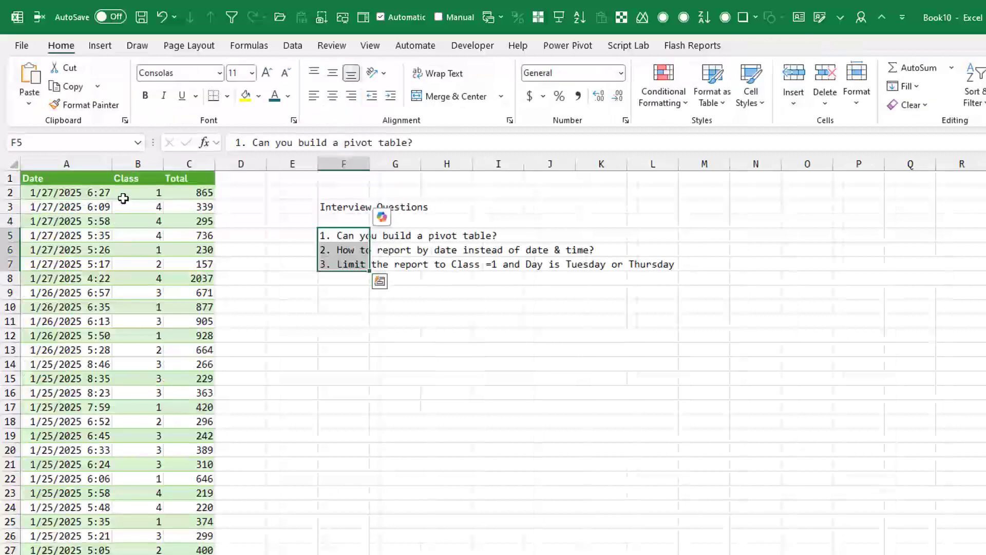
pyautogui.click(123, 198)
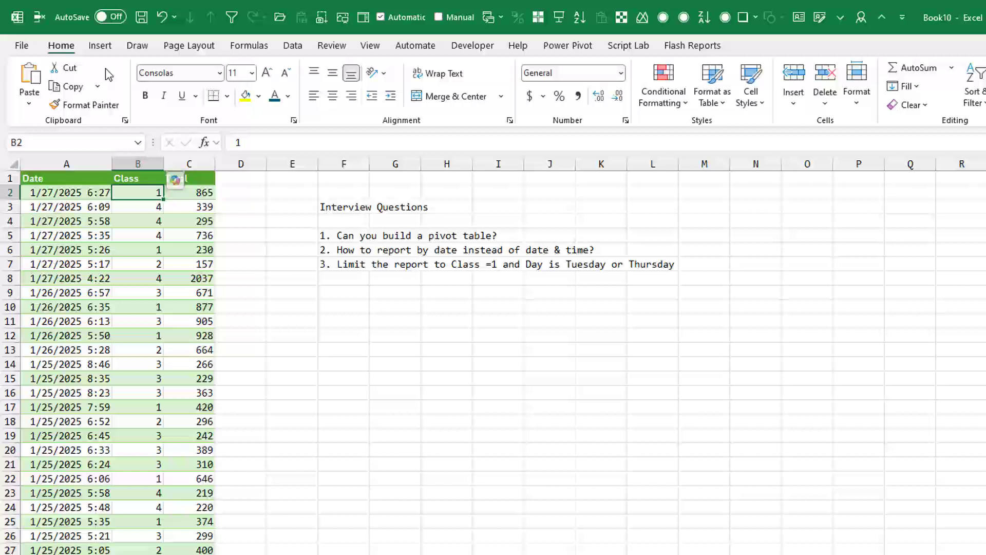
pyautogui.hotkey('ctrl', 't')
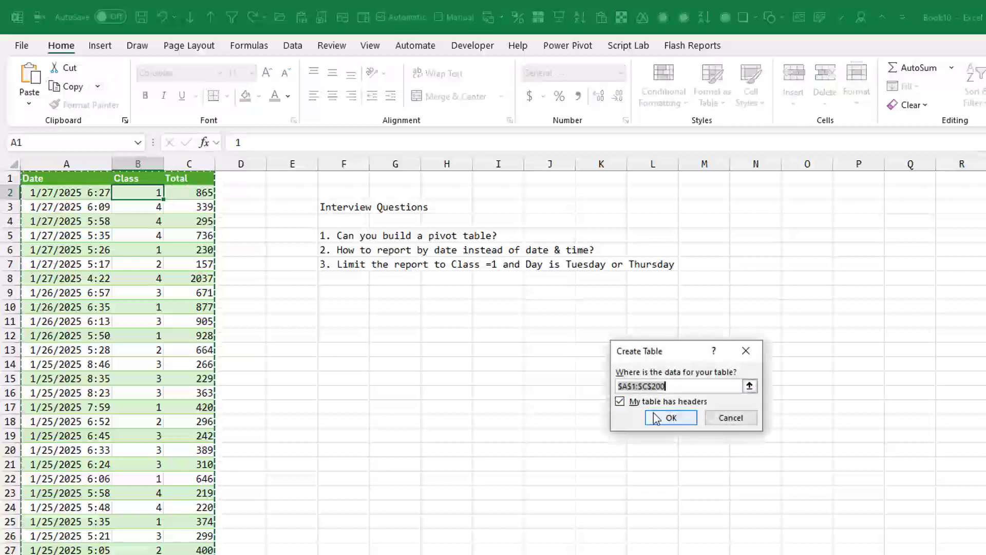
pyautogui.click(651, 412)
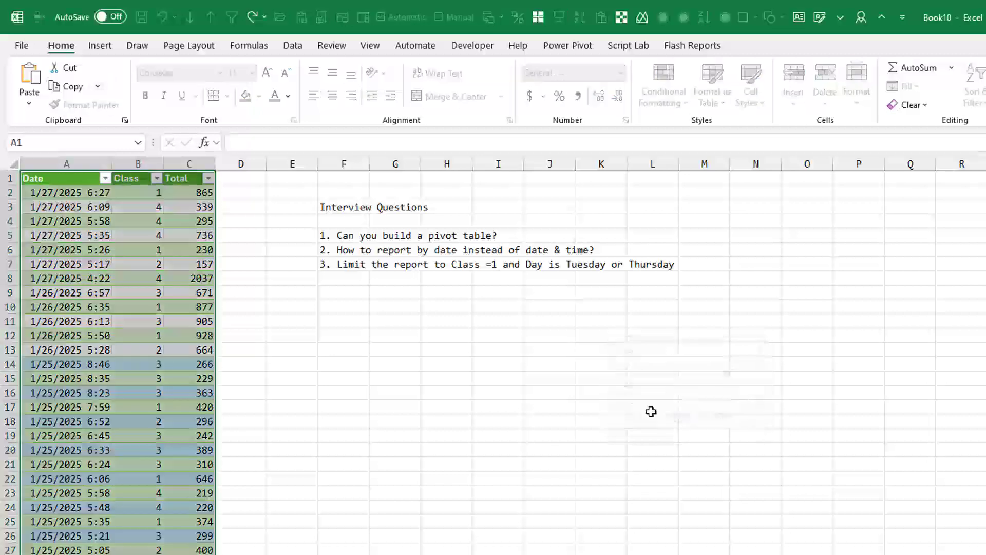
pyautogui.click(292, 47)
pyautogui.click(97, 107)
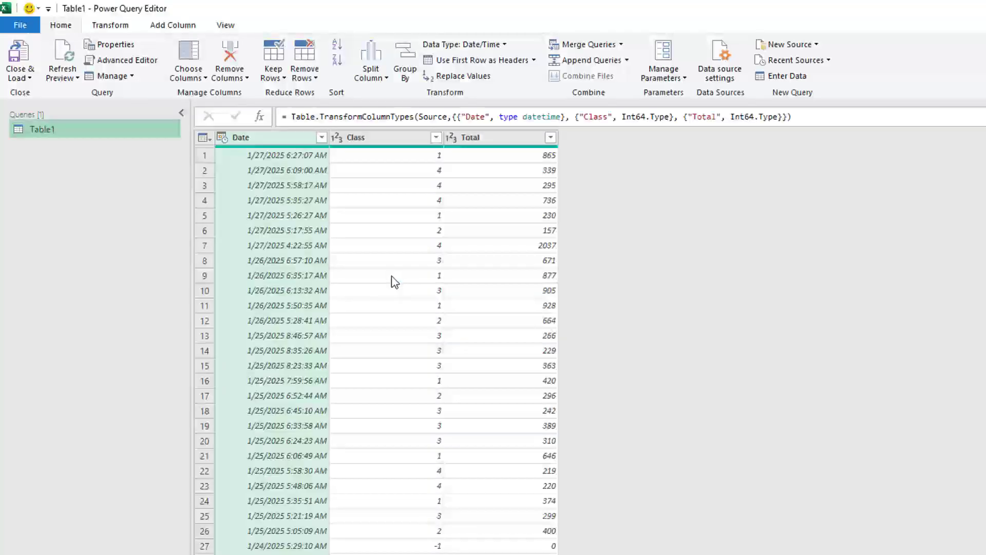
# Step: Change the Date column's type to Date, replacing the current conversion
pyautogui.click(282, 143)
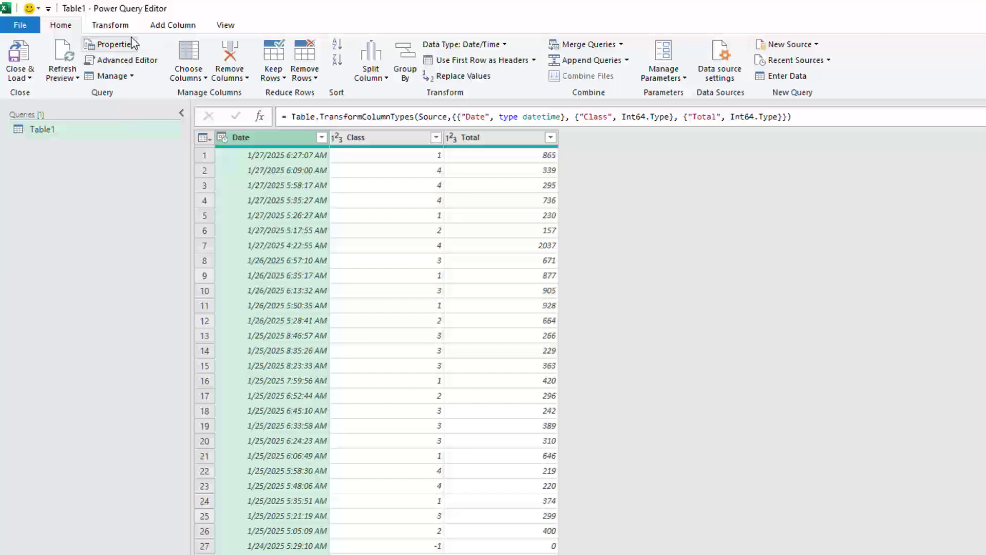
pyautogui.click(110, 26)
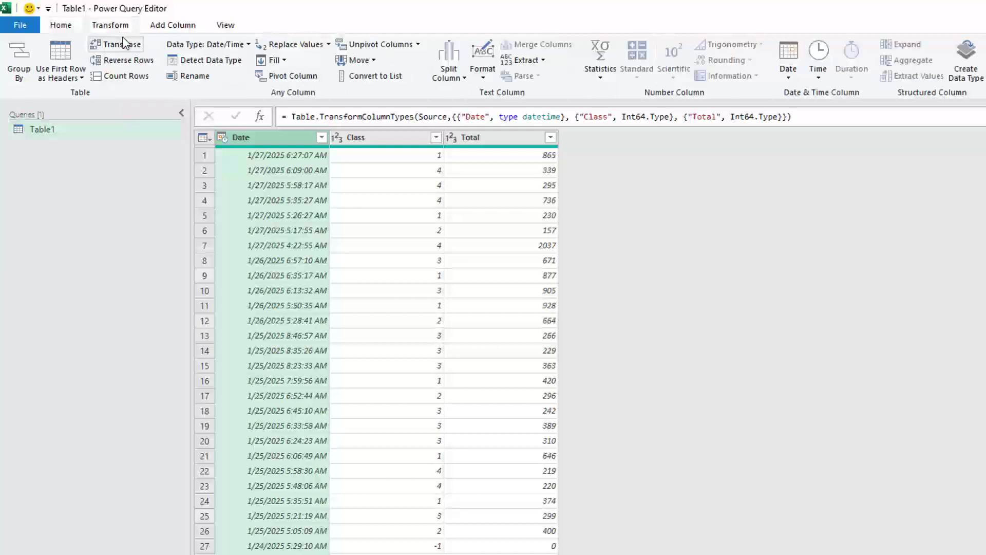
pyautogui.click(239, 47)
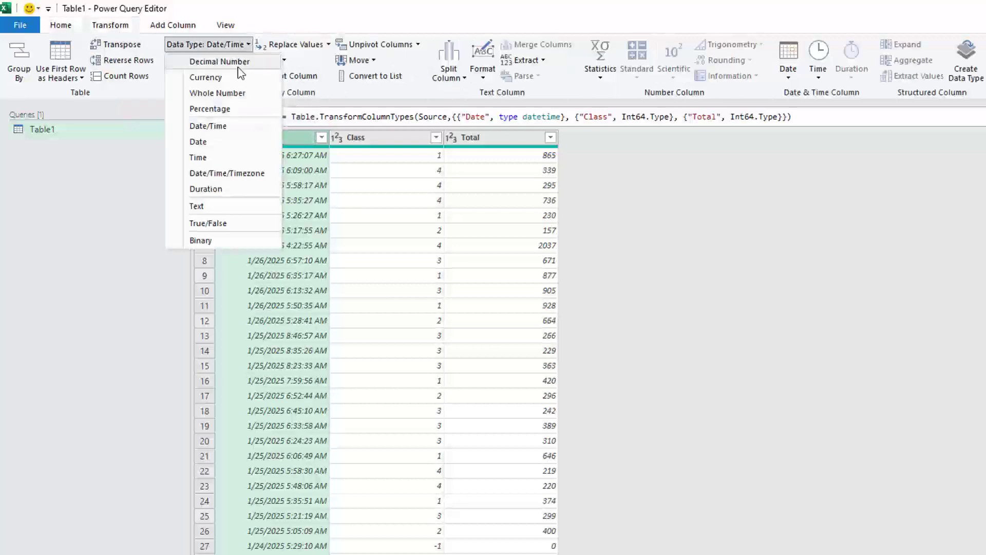
pyautogui.click(221, 142)
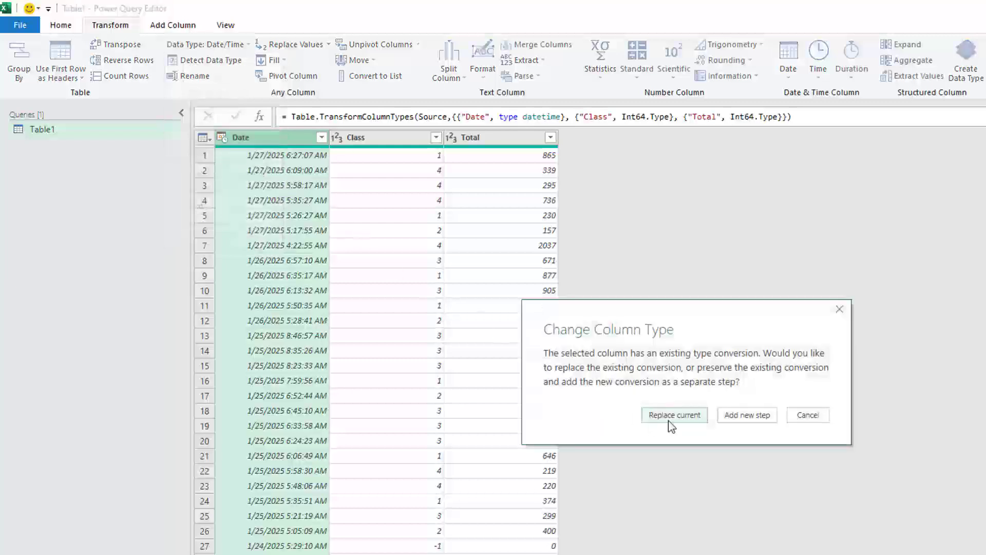
pyautogui.click(669, 416)
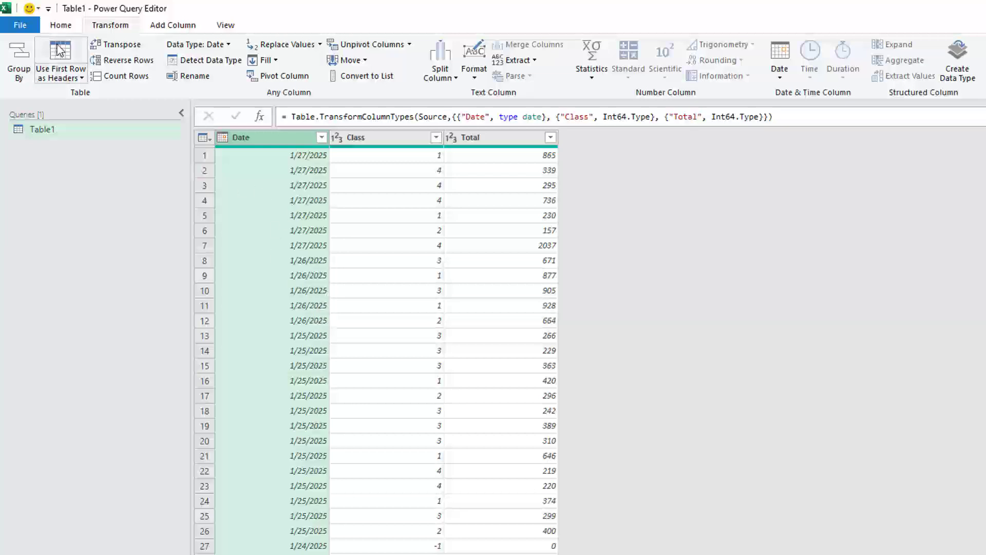
# Step: Choose Close & Load To… from the Home ribbon
pyautogui.click(61, 25)
pyautogui.click(20, 77)
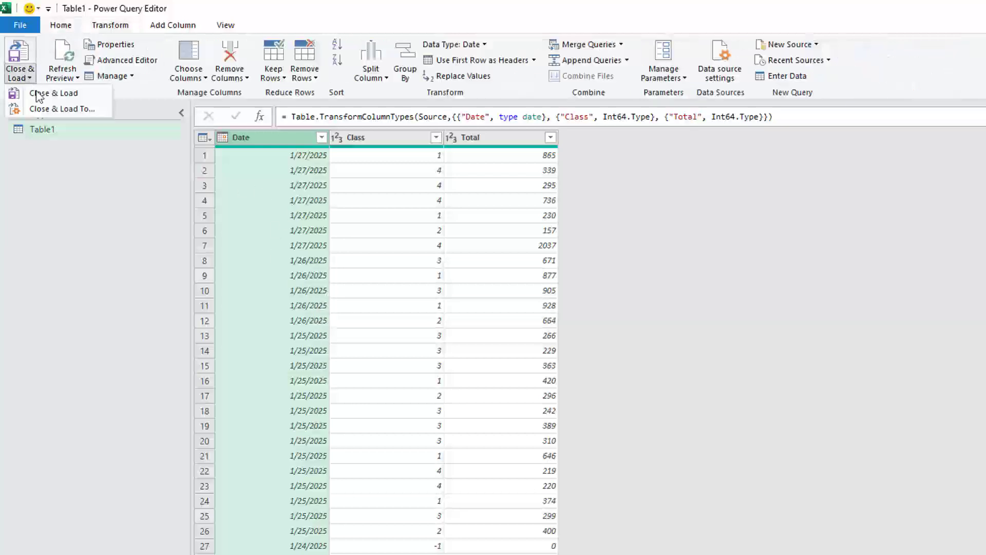
pyautogui.click(61, 109)
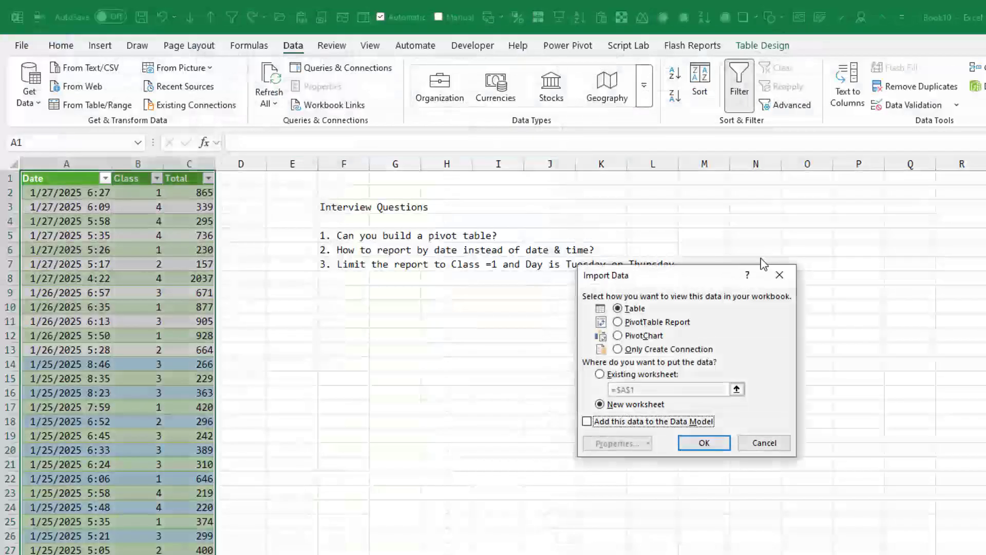
# Step: Load the query as a PivotTable Report on a new worksheet
pyautogui.click(642, 324)
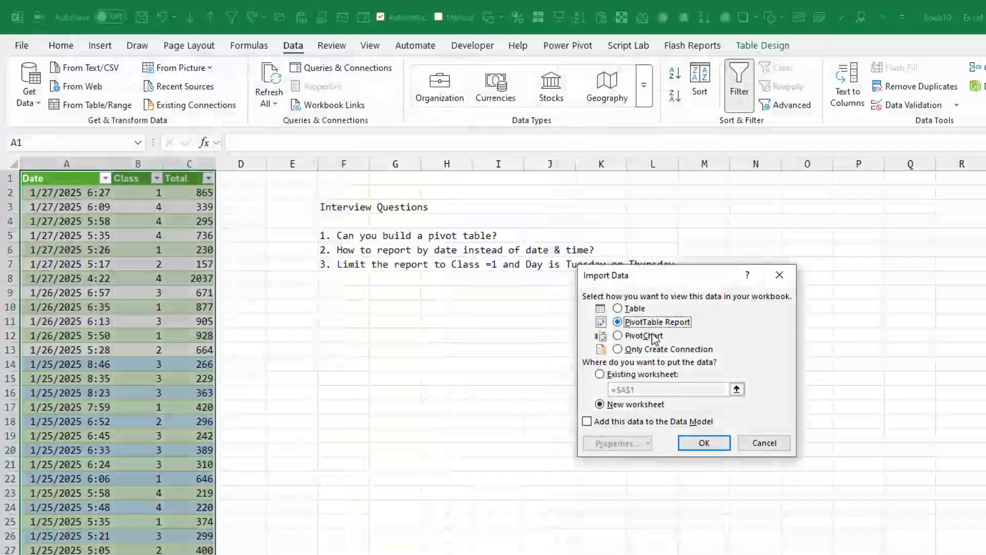
pyautogui.click(702, 441)
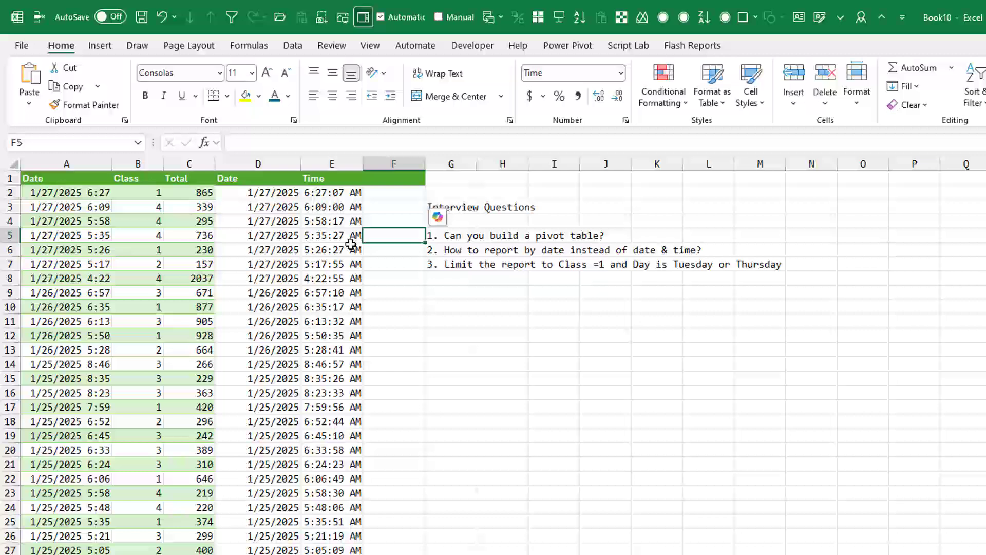
# Step: Add a Weekday header in F1, then start and abandon a WEEKDAY formula in F2
pyautogui.click(384, 177)
pyautogui.write('Wee')
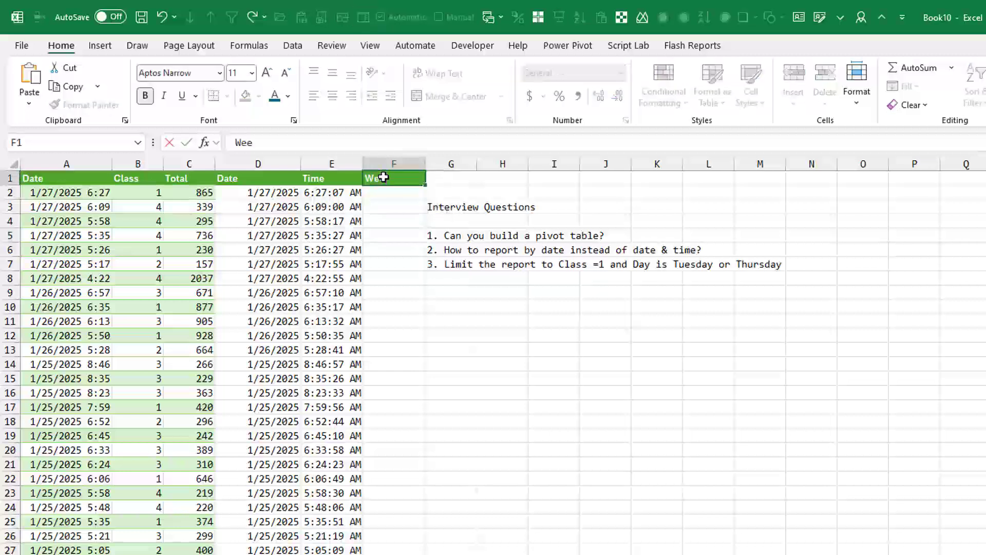
pyautogui.write('kday')
pyautogui.press('Return')
pyautogui.write('=')
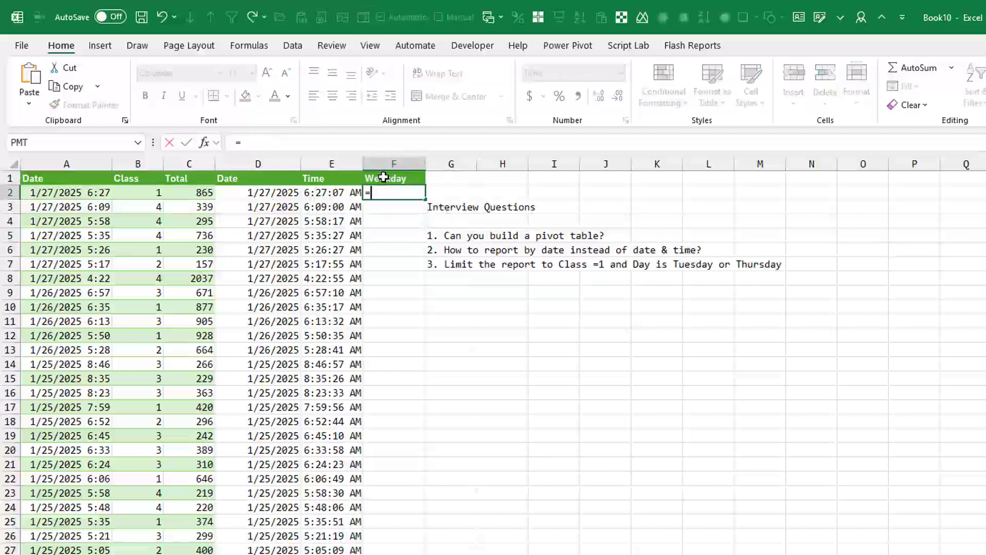
pyautogui.write('WEEKDAY(')
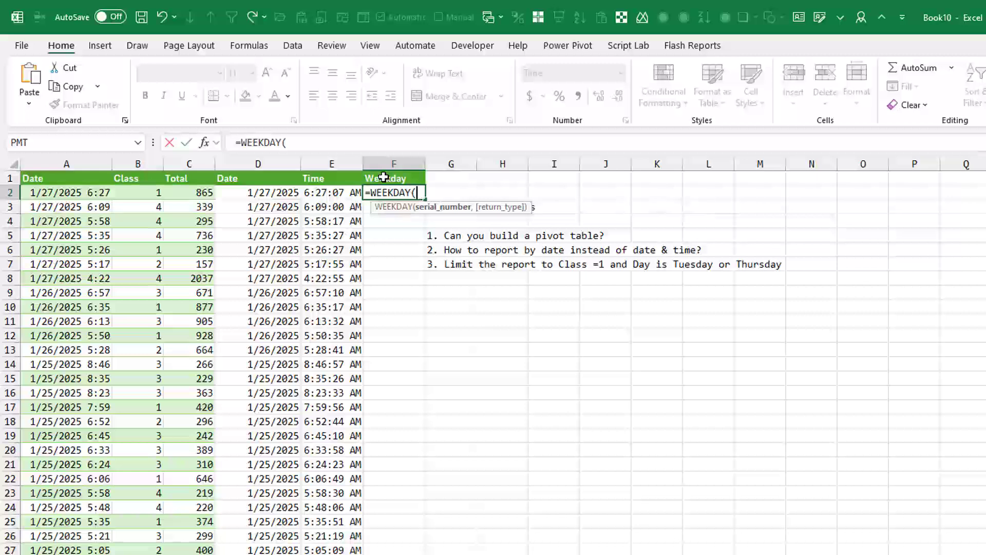
pyautogui.press('Left')
pyautogui.press('Left')
pyautogui.press('Left')
pyautogui.press('Left')
pyautogui.press('Left')
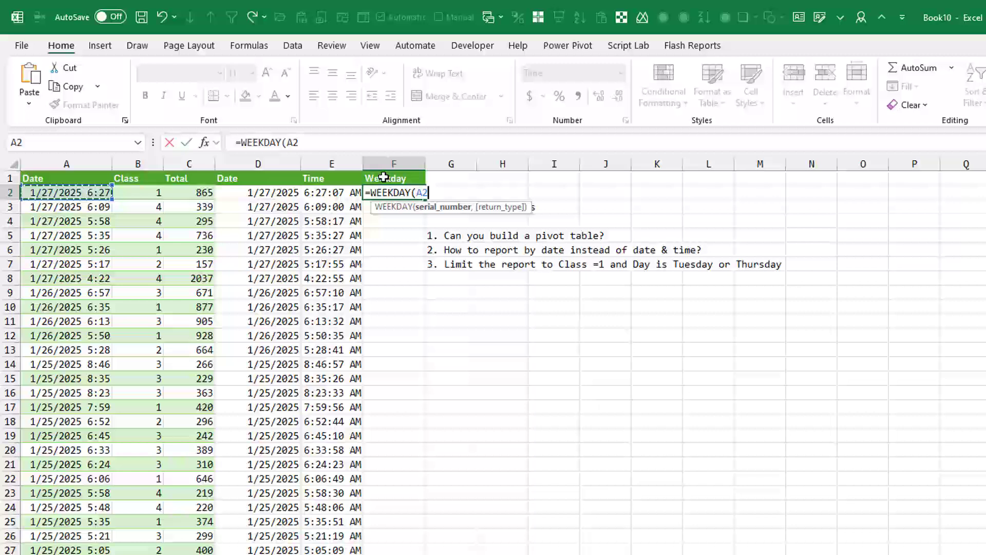
pyautogui.press('Right')
pyautogui.press('Right')
pyautogui.press('Right')
pyautogui.write(',')
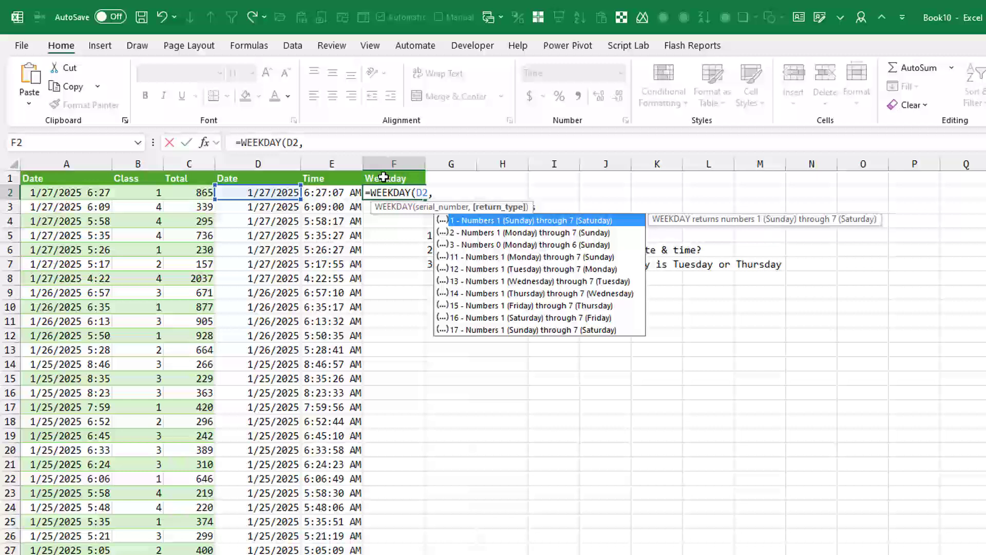
pyautogui.press('BackSpace')
pyautogui.press('BackSpace')
pyautogui.press('BackSpace')
pyautogui.press('BackSpace')
pyautogui.press('BackSpace')
pyautogui.press('BackSpace')
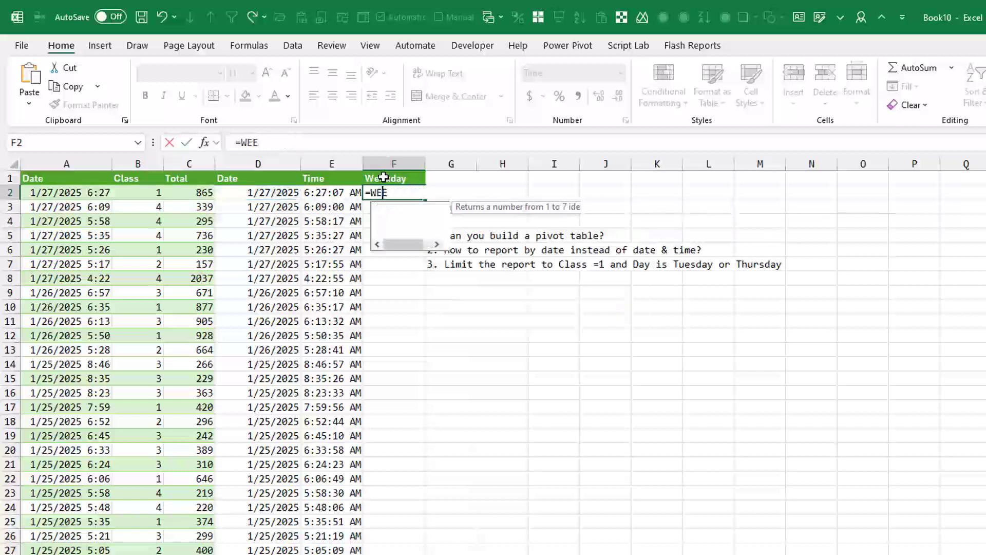
# Step: Enter =TEXT(D2,"DDDD") in F2 and fill it down the column
pyautogui.press('BackSpace')
pyautogui.press('BackSpace')
pyautogui.press('BackSpace')
pyautogui.write('TEXT*')
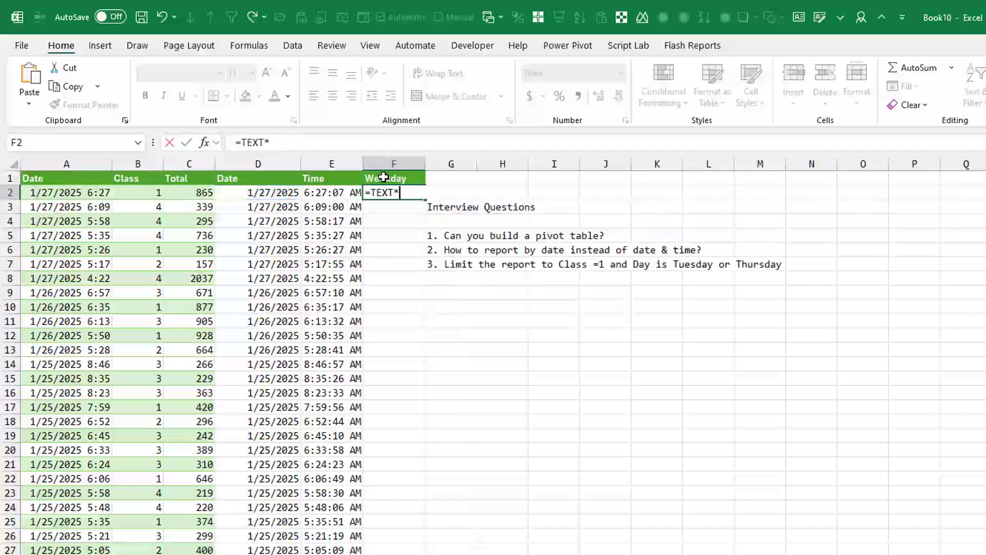
pyautogui.press('BackSpace')
pyautogui.write('(')
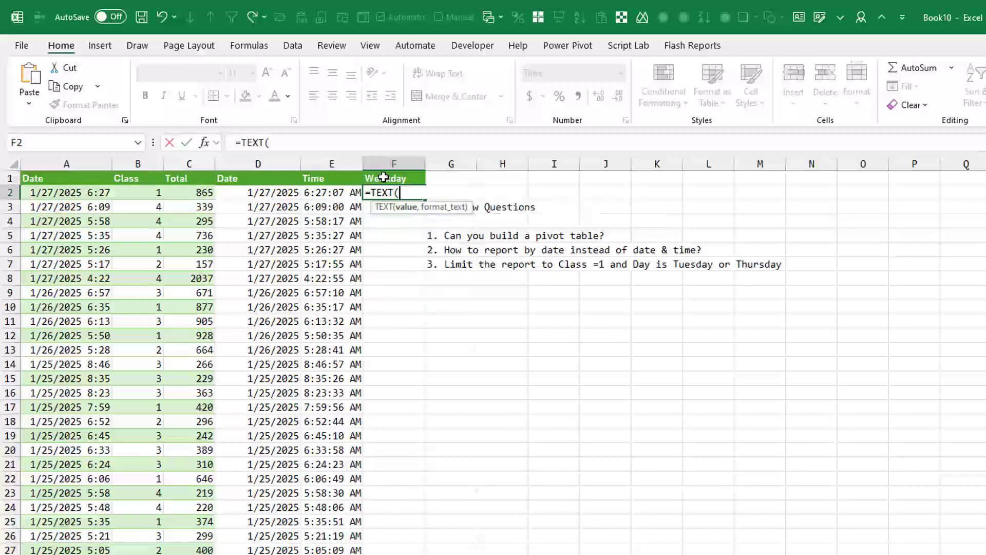
pyautogui.press('Left')
pyautogui.press('Left')
pyautogui.write(',"')
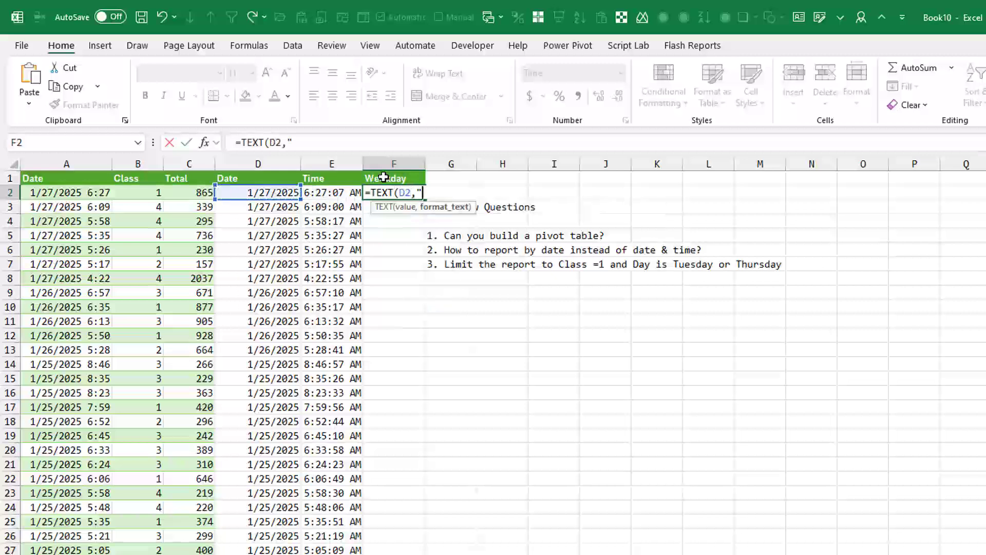
pyautogui.write('DDDD')
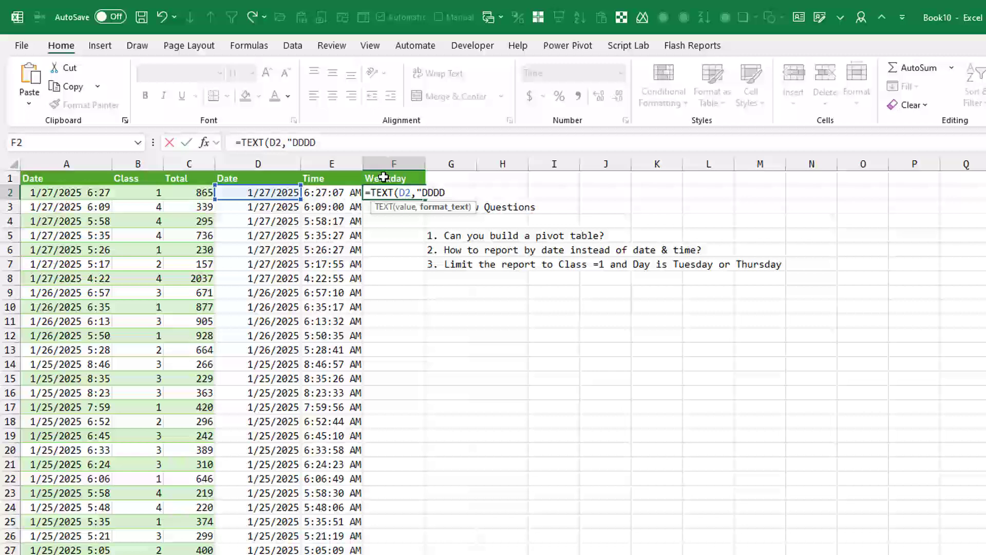
pyautogui.write('")')
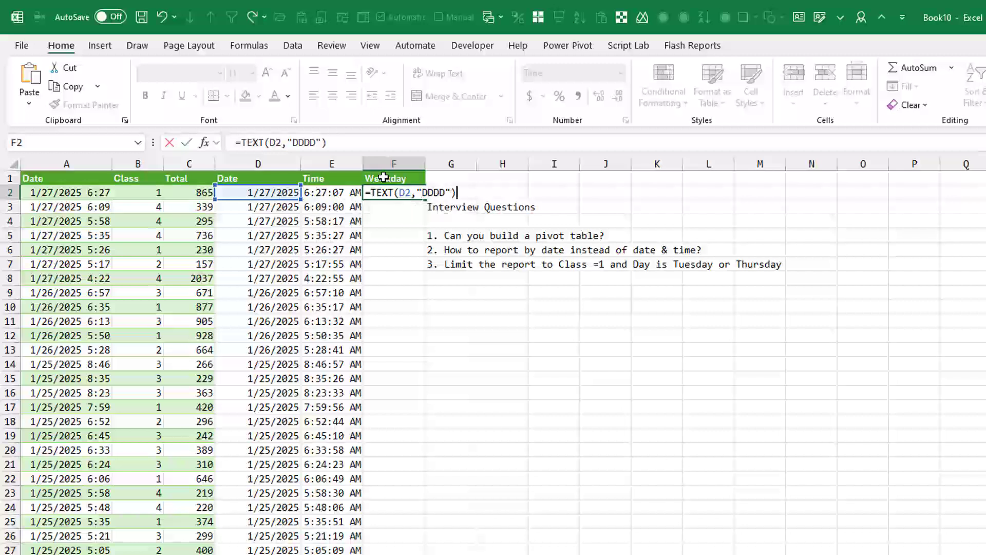
pyautogui.press('Return')
pyautogui.press('Up')
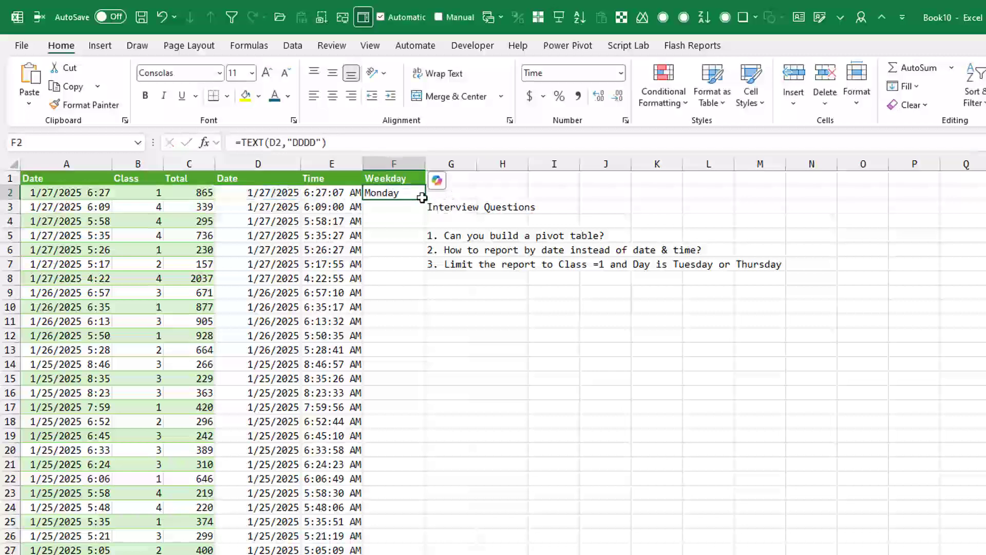
pyautogui.doubleClick(424, 200)
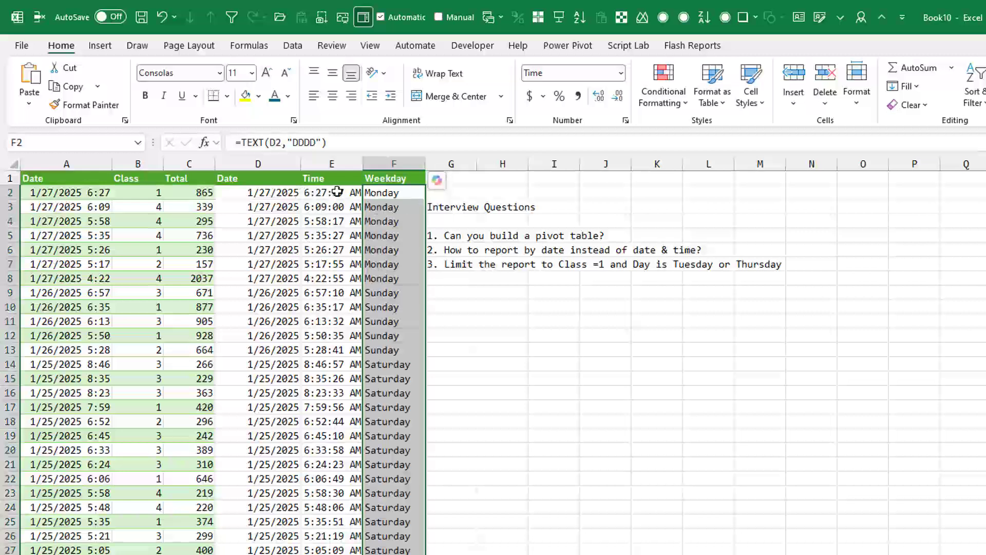
# Step: Insert a new PivotTable from the data on a new sheet
pyautogui.click(375, 192)
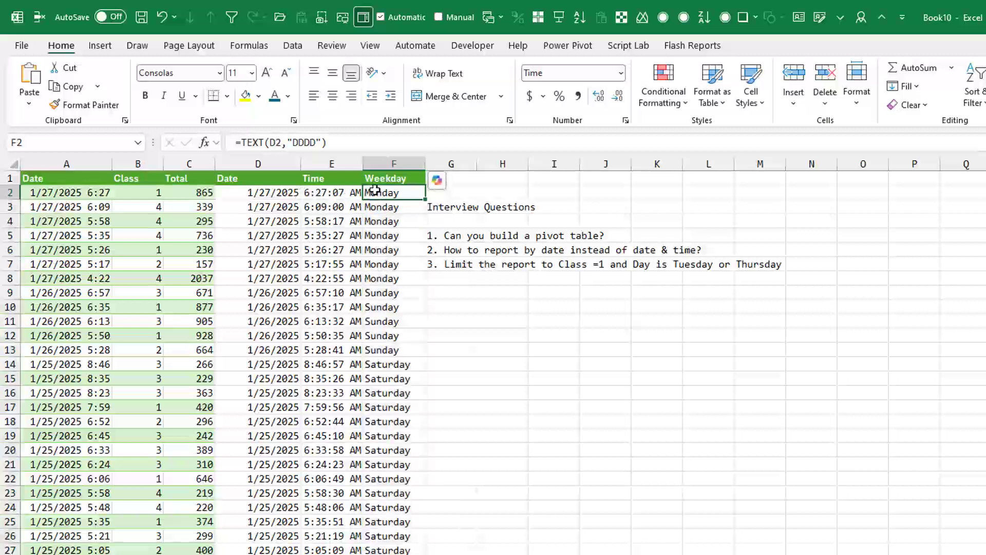
pyautogui.click(100, 45)
pyautogui.click(35, 77)
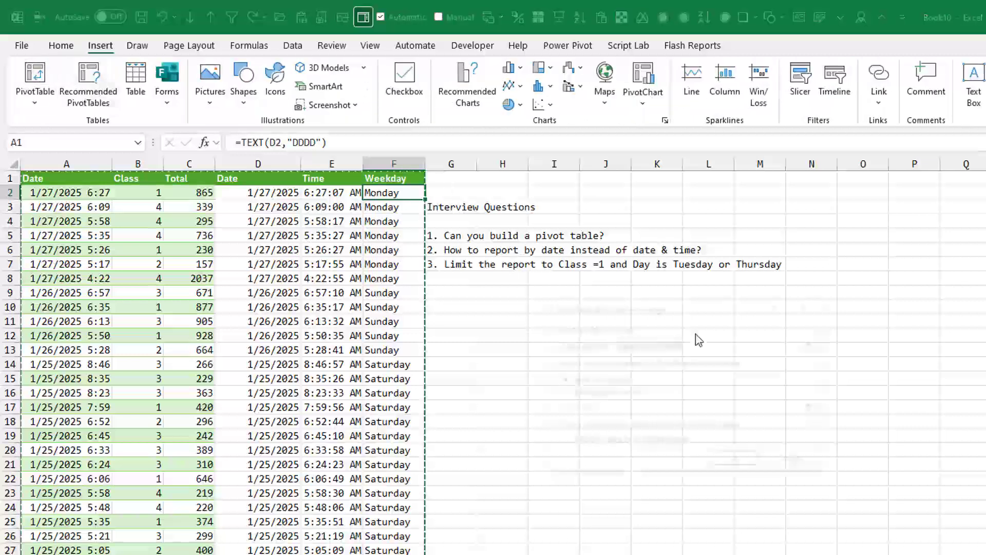
pyautogui.click(736, 461)
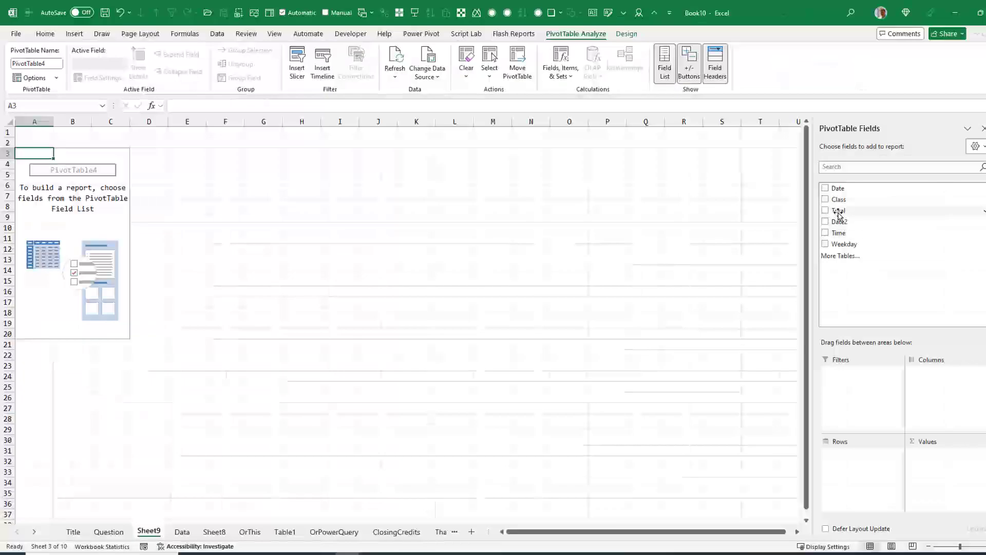
# Step: Sum Total in Values with Class as columns and Date2 replacing Date as rows
pyautogui.moveTo(838, 210); pyautogui.dragTo(935, 457)
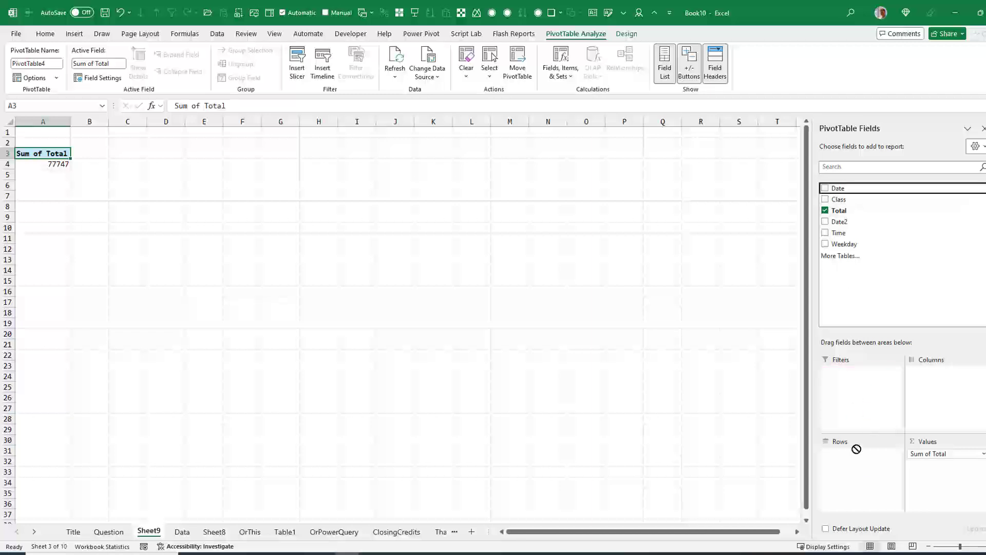
pyautogui.moveTo(837, 189); pyautogui.dragTo(858, 460)
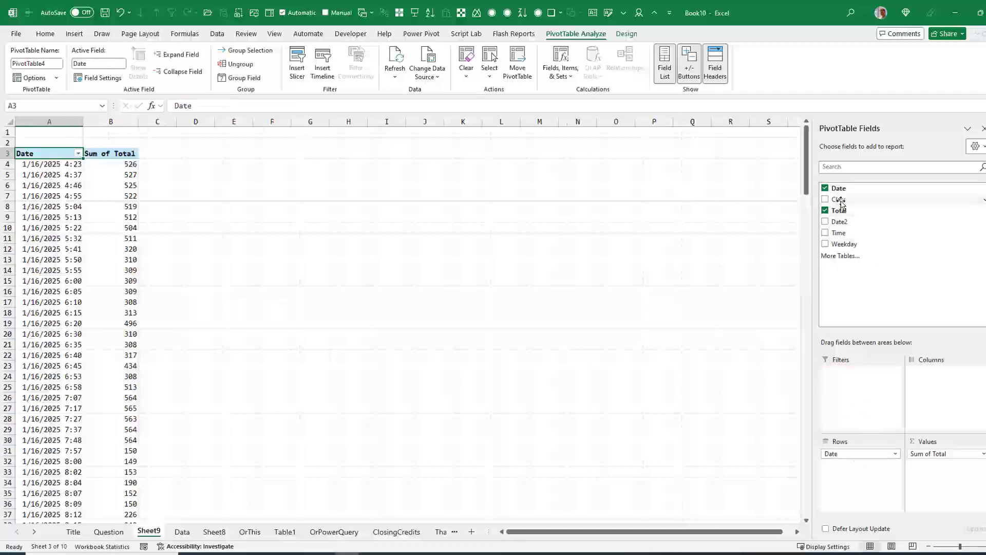
pyautogui.moveTo(838, 200); pyautogui.dragTo(938, 394)
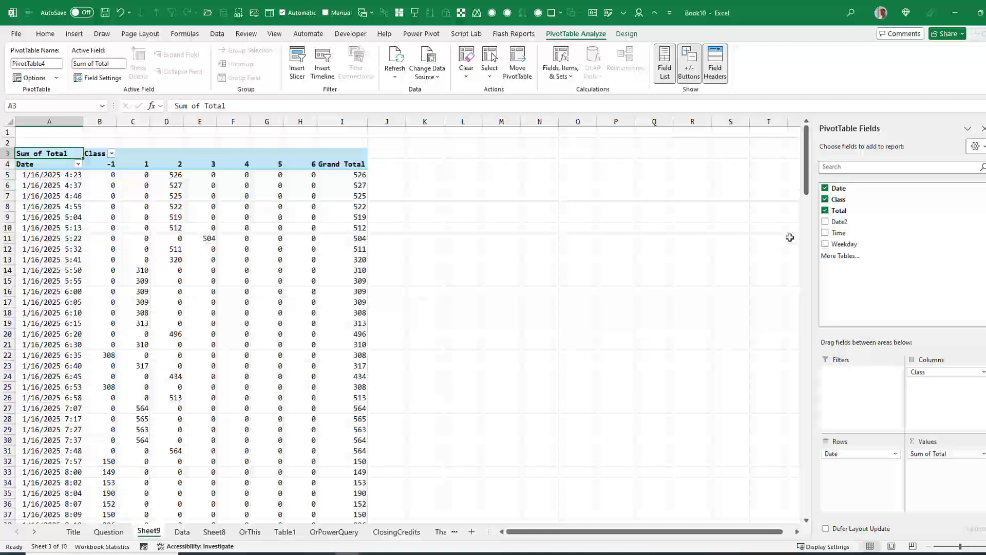
pyautogui.click(824, 188)
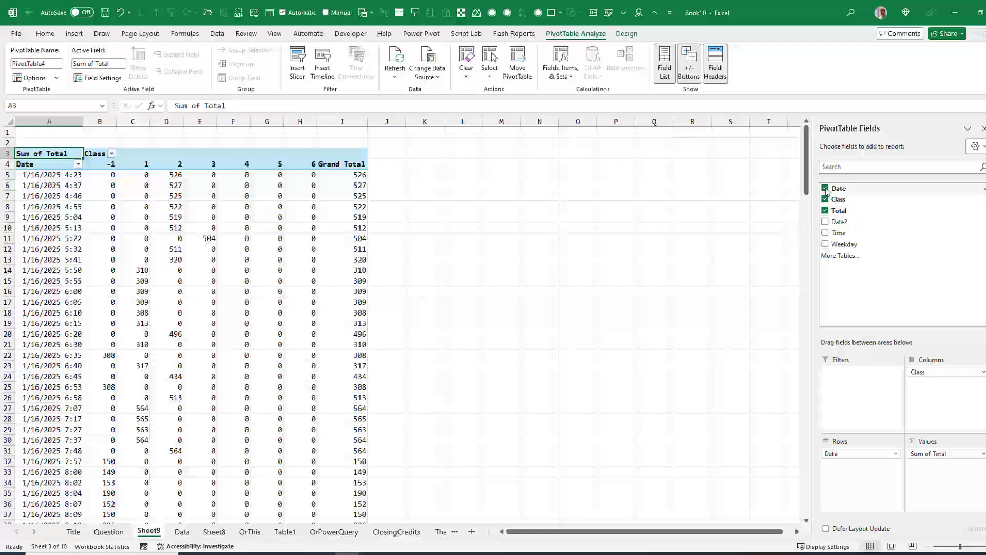
pyautogui.click(824, 222)
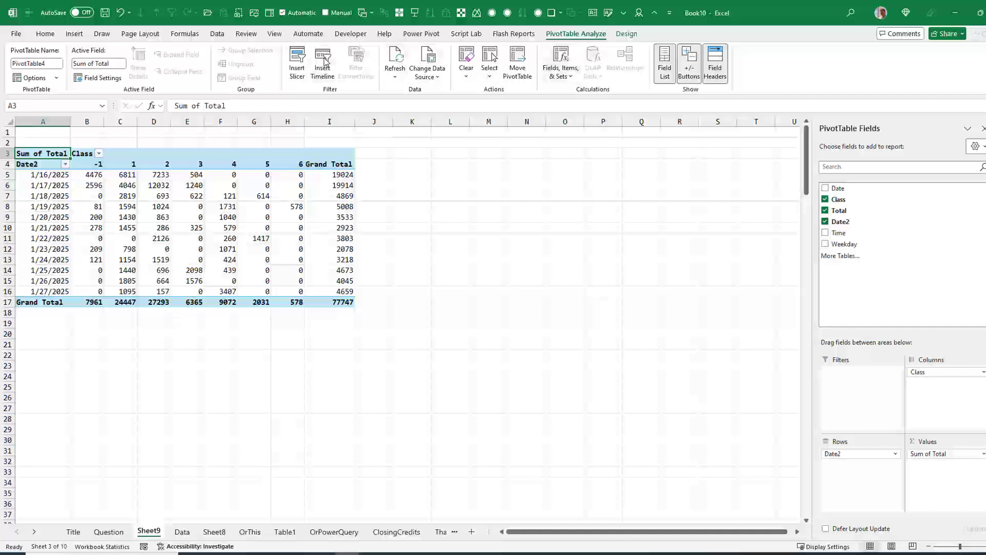
# Step: Insert Class and Weekday slicers for the pivot table
pyautogui.click(301, 57)
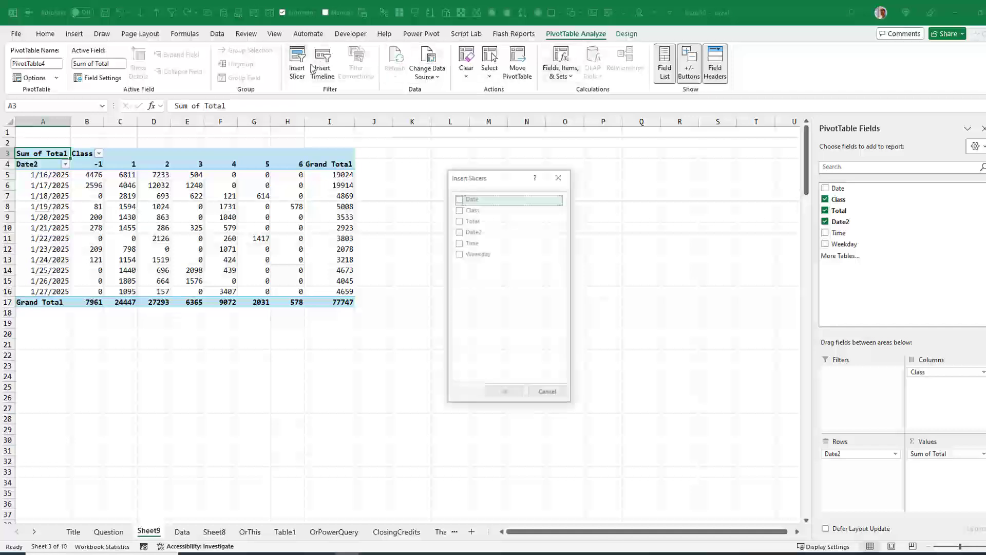
pyautogui.click(459, 254)
pyautogui.click(458, 209)
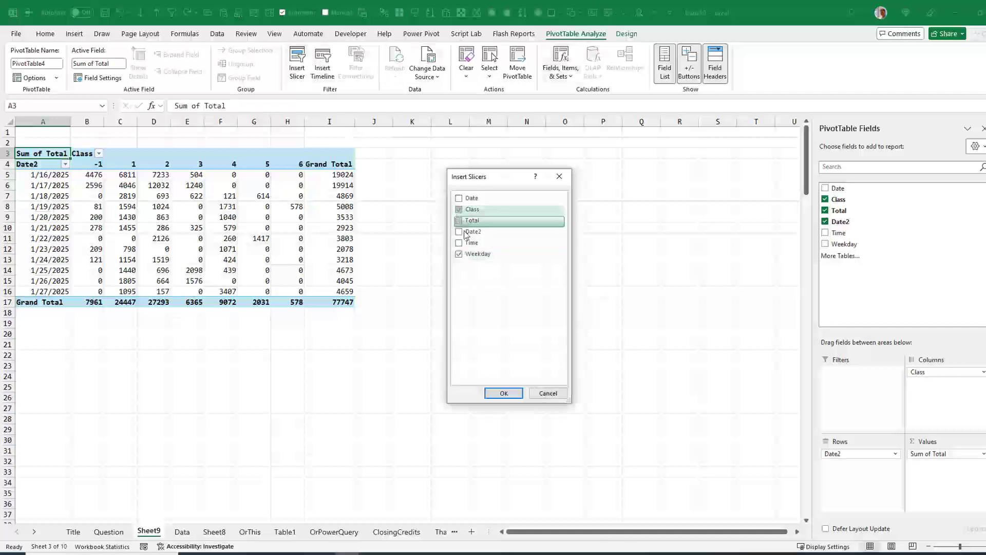
pyautogui.click(506, 394)
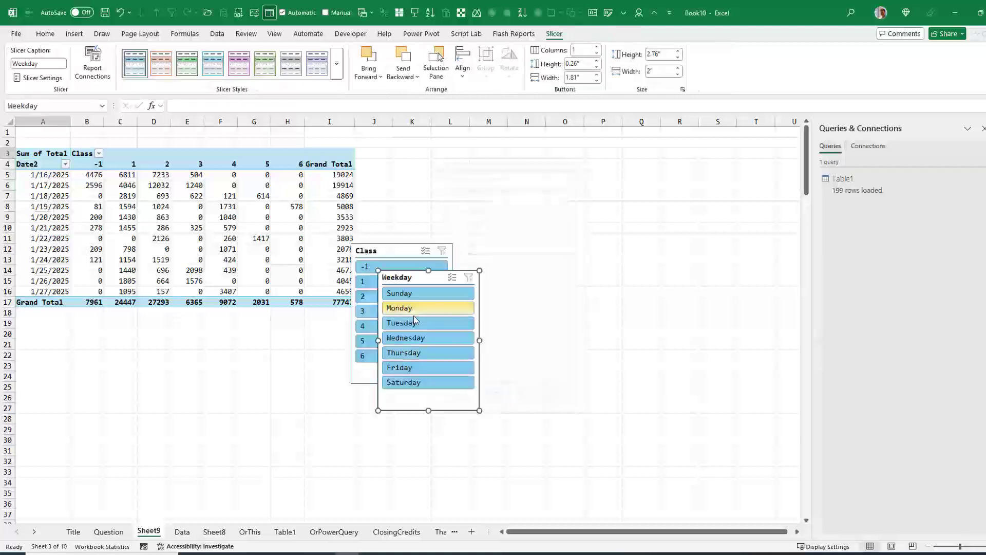
# Step: Filter the Weekday slicer to Tuesday and Thursday, and move it clear of the Class slicer
pyautogui.click(412, 325)
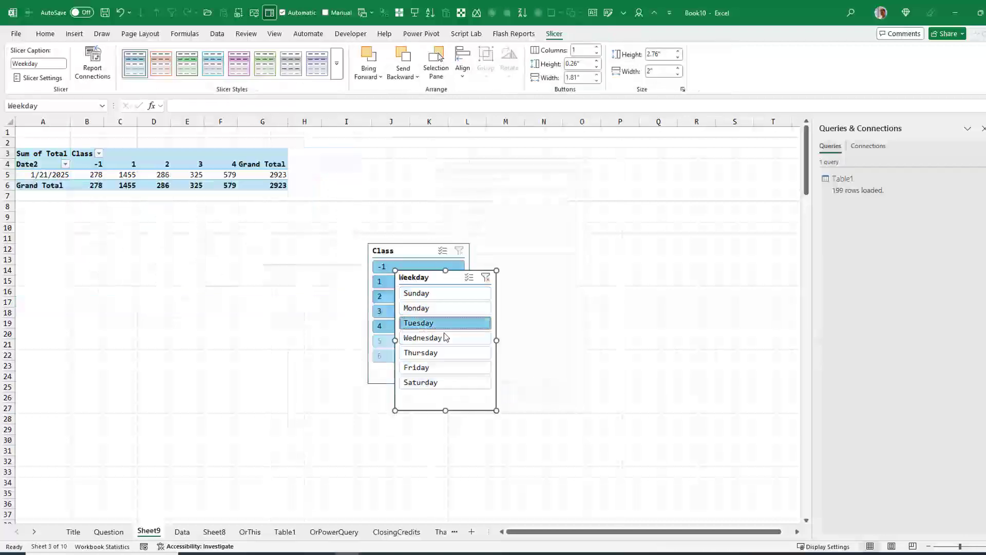
pyautogui.keyDown('ctrl'); pyautogui.click(464, 350); pyautogui.keyUp('ctrl')
pyautogui.moveTo(441, 277); pyautogui.dragTo(593, 245)
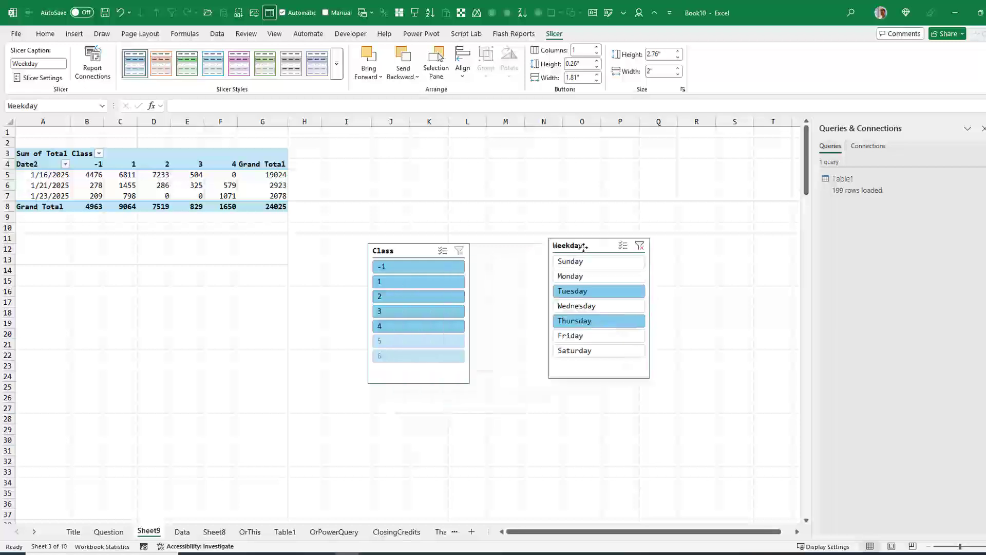
# Step: Check the Question sheet, then select Class 1 in the pivot's Class slicer
pyautogui.click(108, 531)
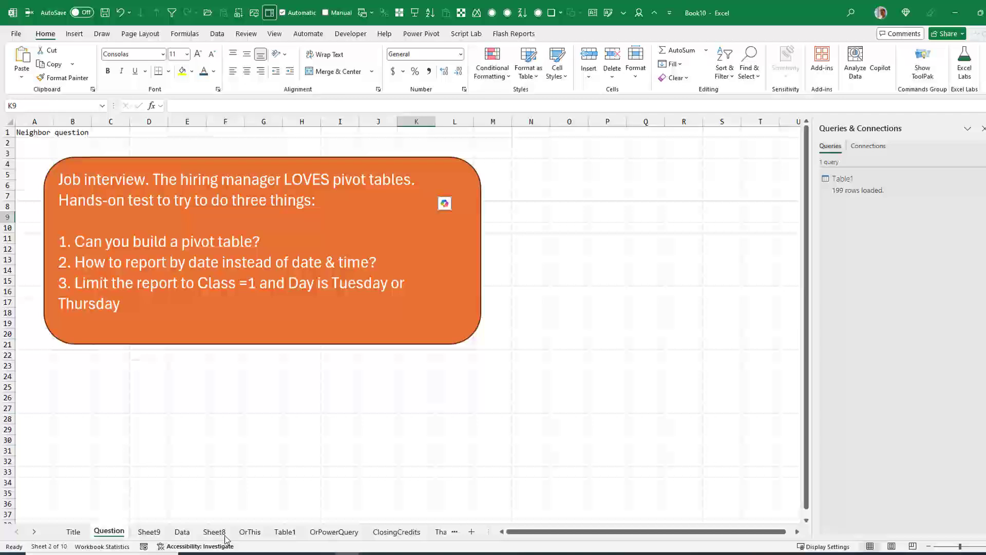
pyautogui.click(149, 532)
pyautogui.click(425, 282)
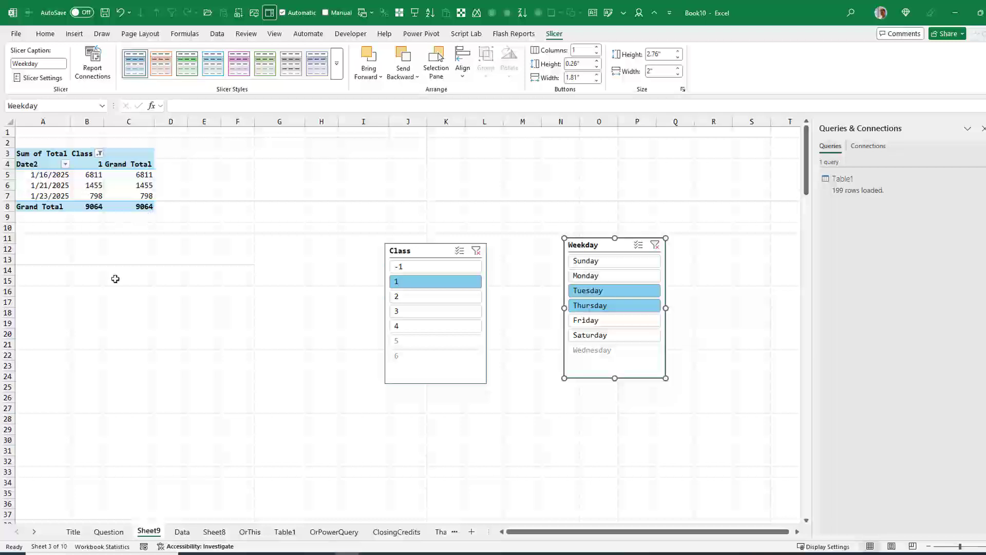
# Step: Recheck the Question sheet against the pivot, then go to the Data sheet
pyautogui.click(110, 532)
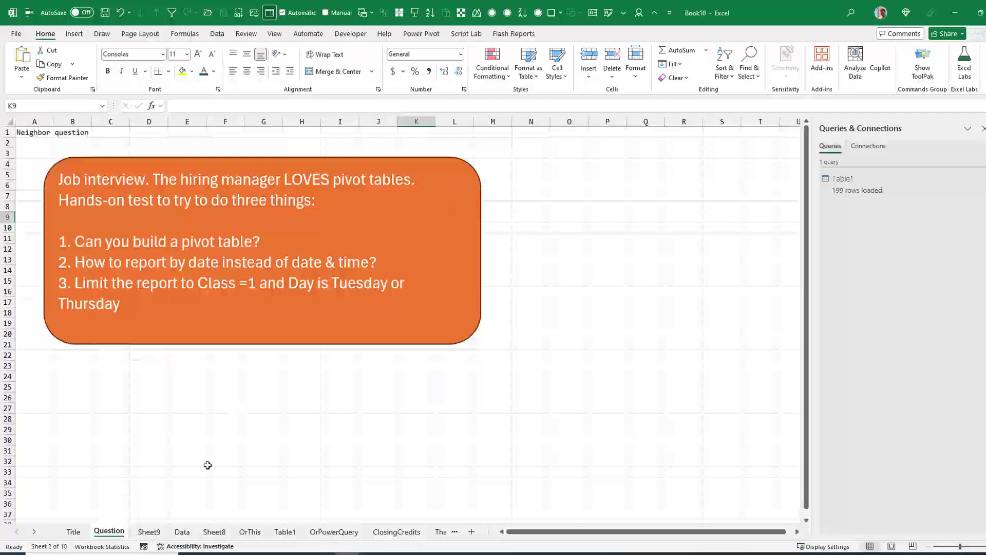
pyautogui.click(154, 532)
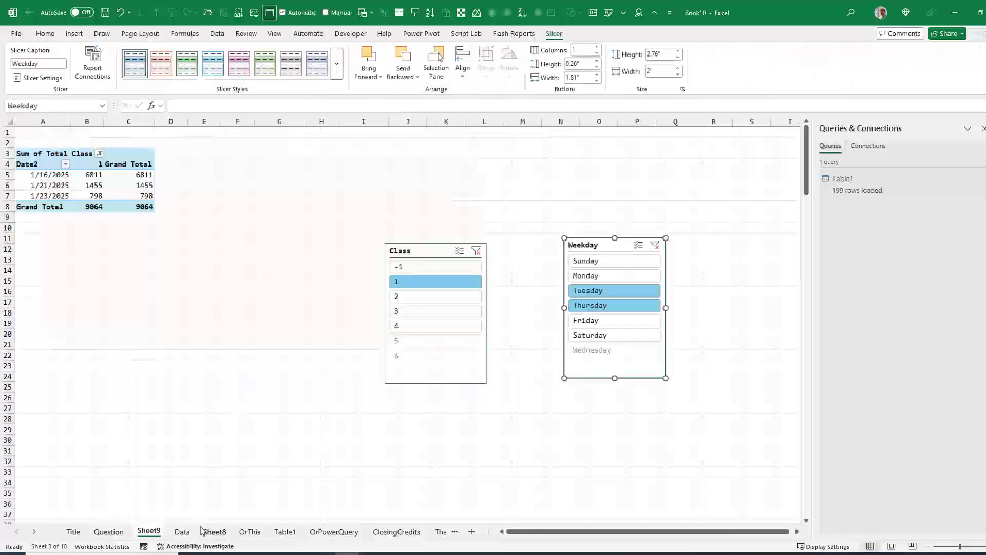
pyautogui.click(183, 531)
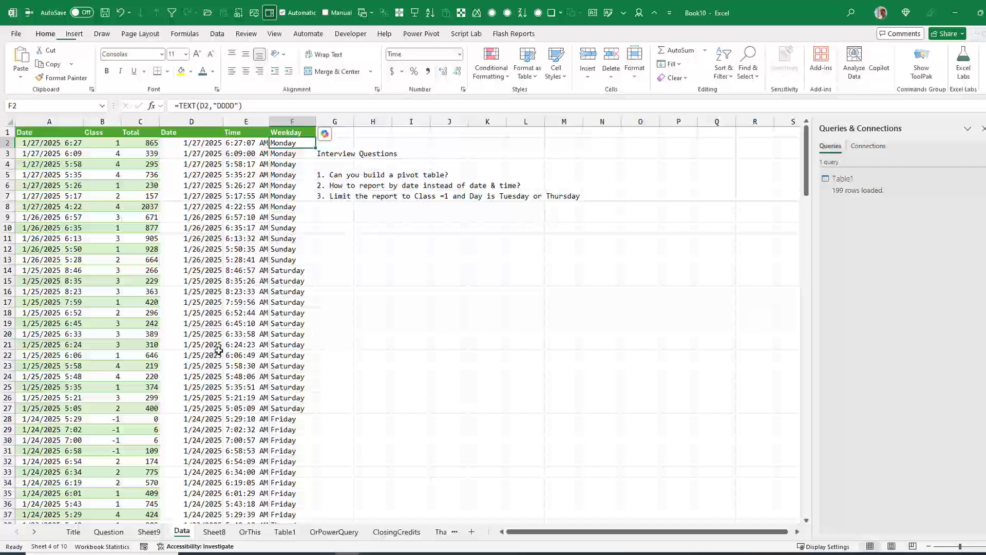
# Step: Inspect the D2 date-only and F2 weekday formulas, then show the ClosingCredits sheet
pyautogui.click(207, 142)
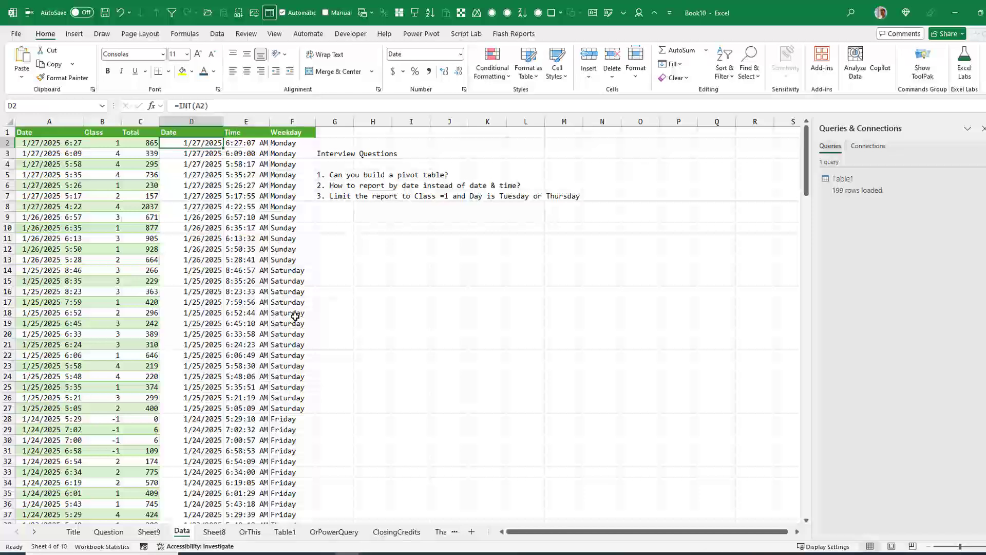
pyautogui.click(290, 143)
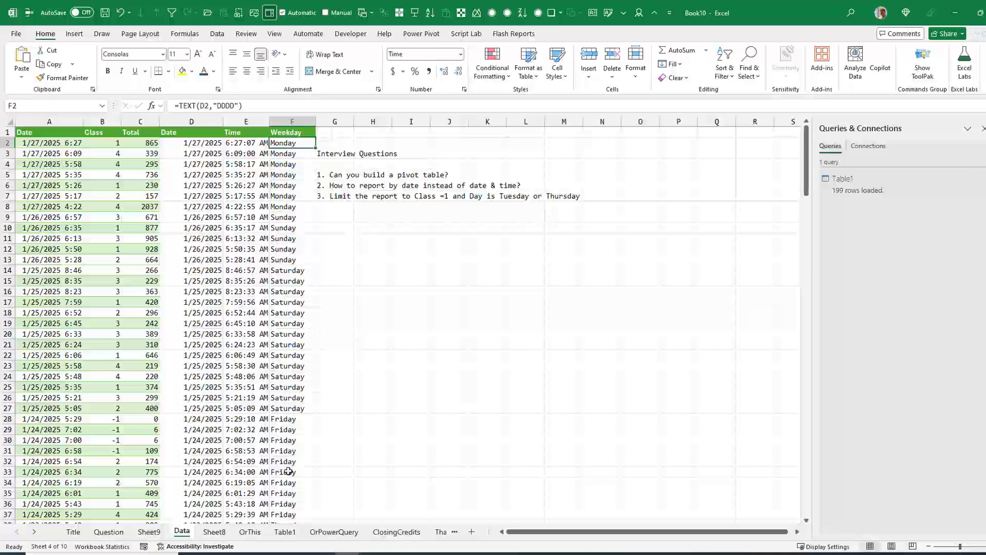
pyautogui.click(396, 532)
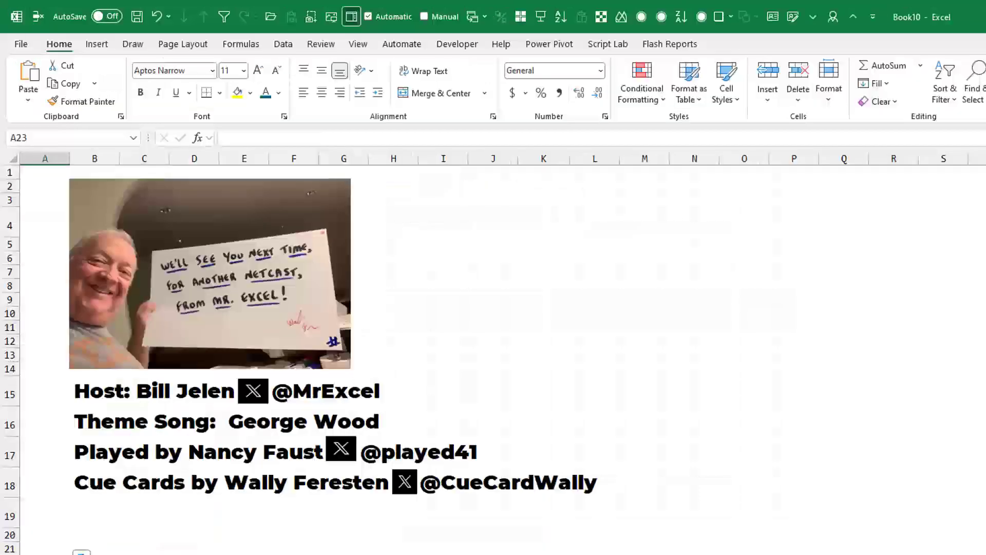